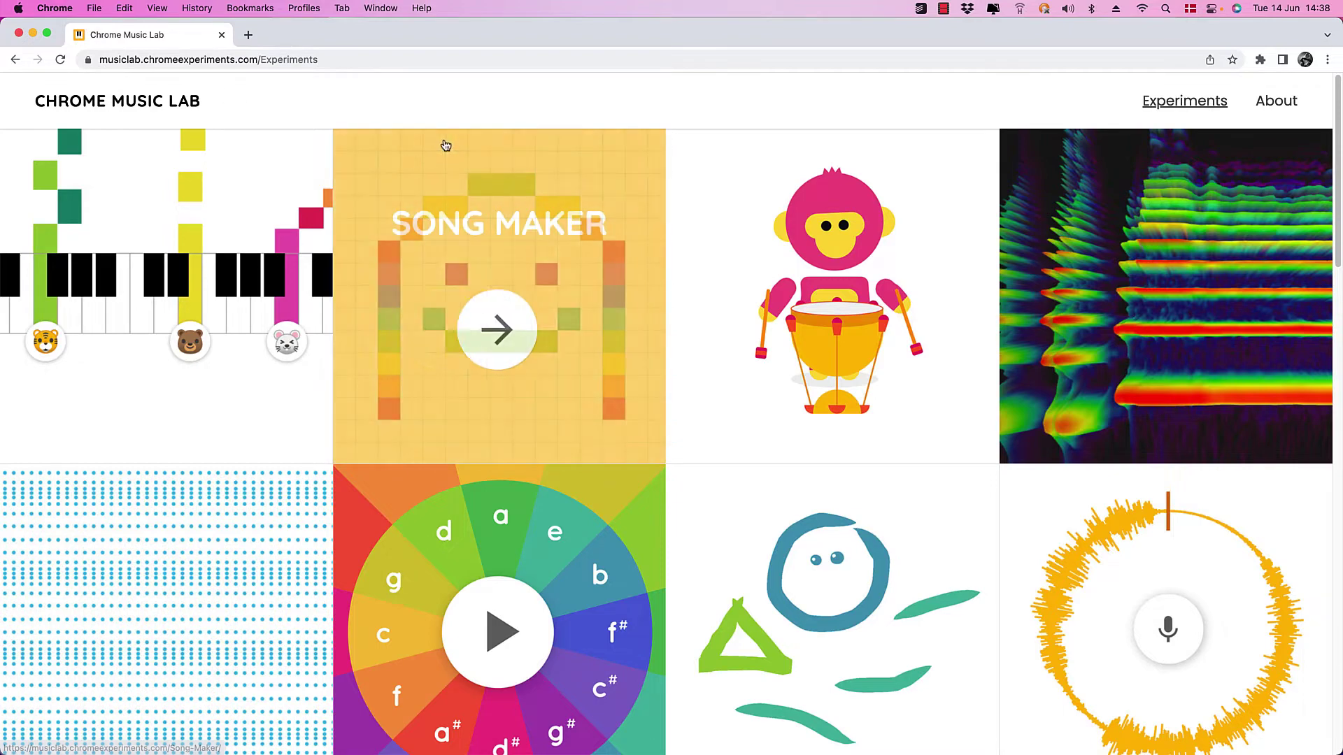
scroll(447, 140, down, 10)
scroll(579, 149, down, 10)
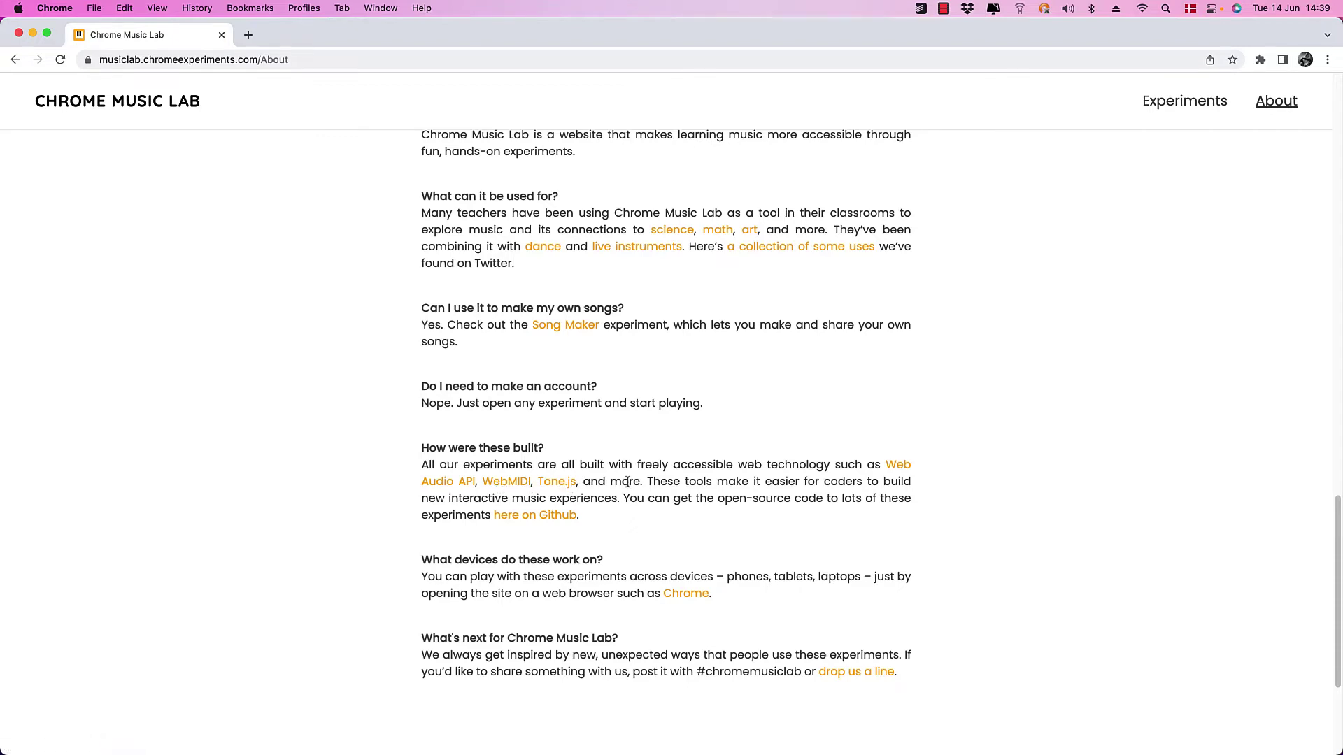
scroll(633, 482, up, 15)
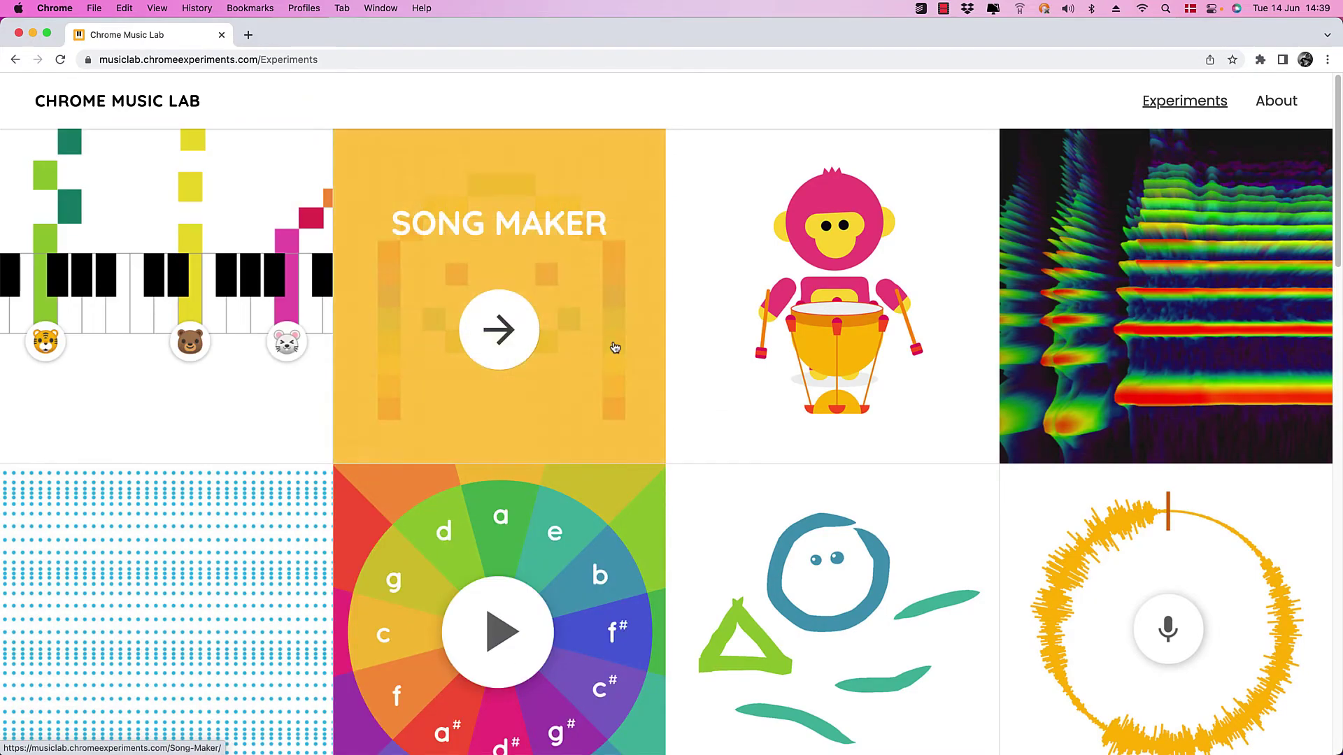
- Start the Arpeggios wheel playing and switch to the next arpeggio pattern
scroll(592, 400, down, 3)
mouse_move(498, 411)
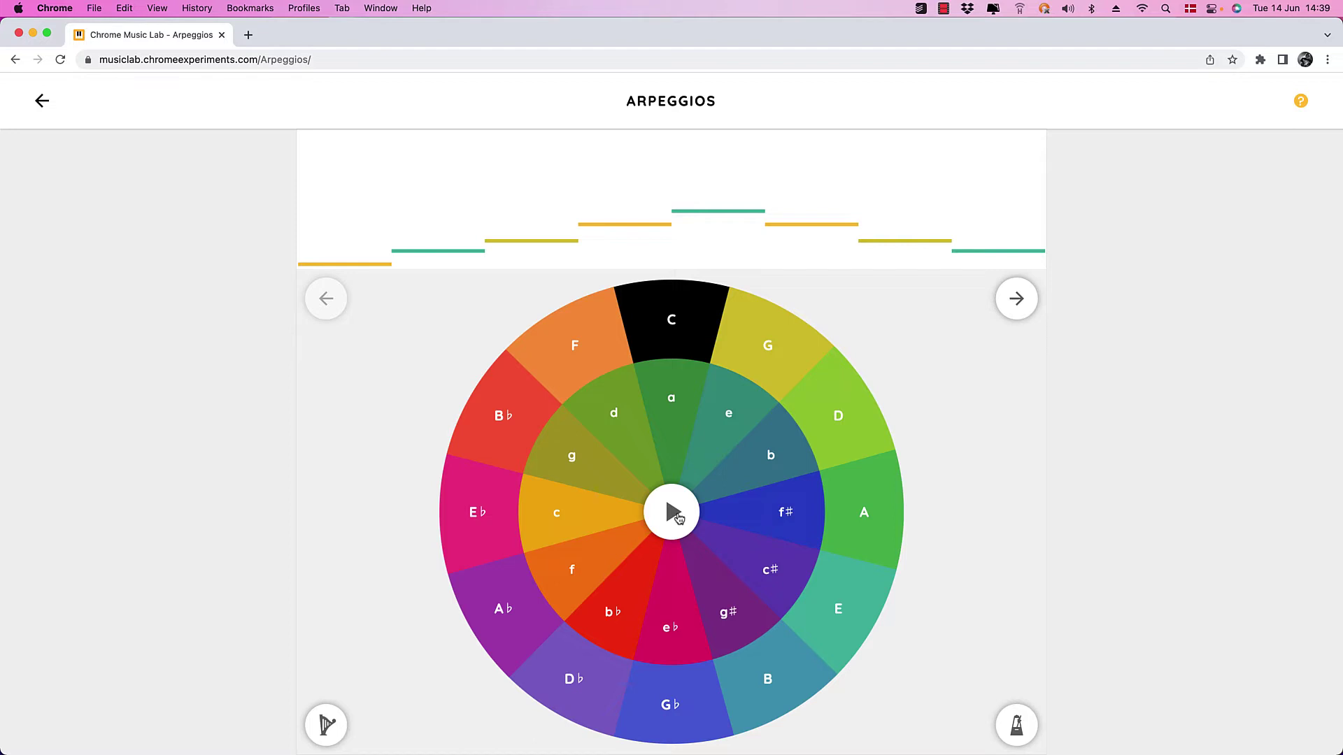
click(674, 514)
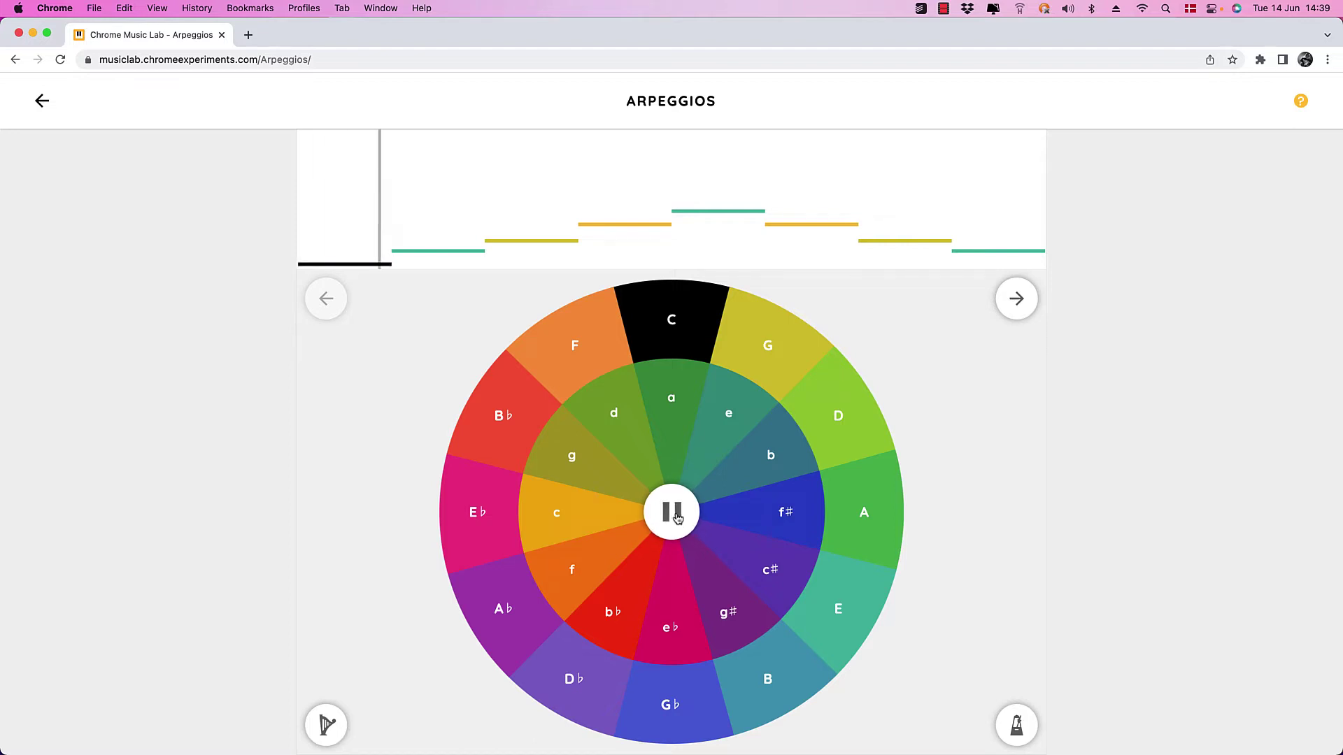
click(1013, 316)
- Pick the e, b, D and A chords on the Arpeggios wheel
click(759, 403)
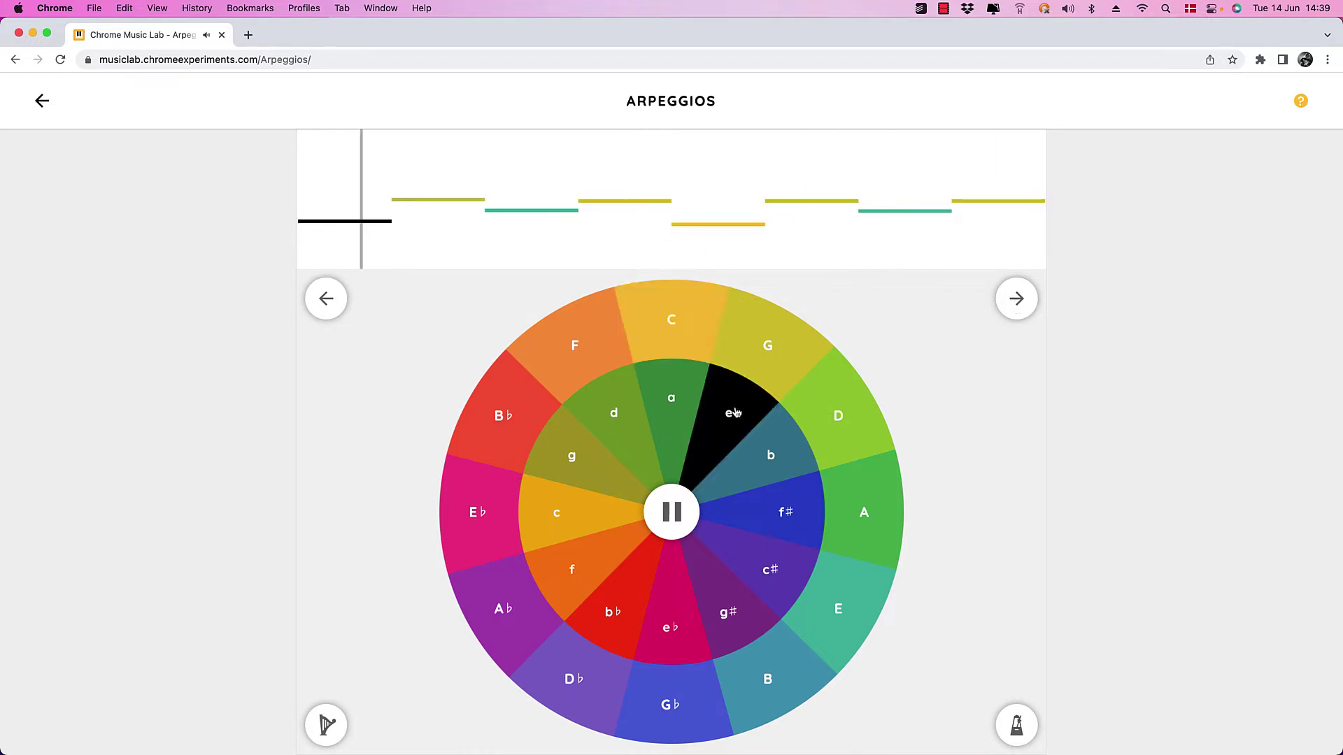
click(784, 455)
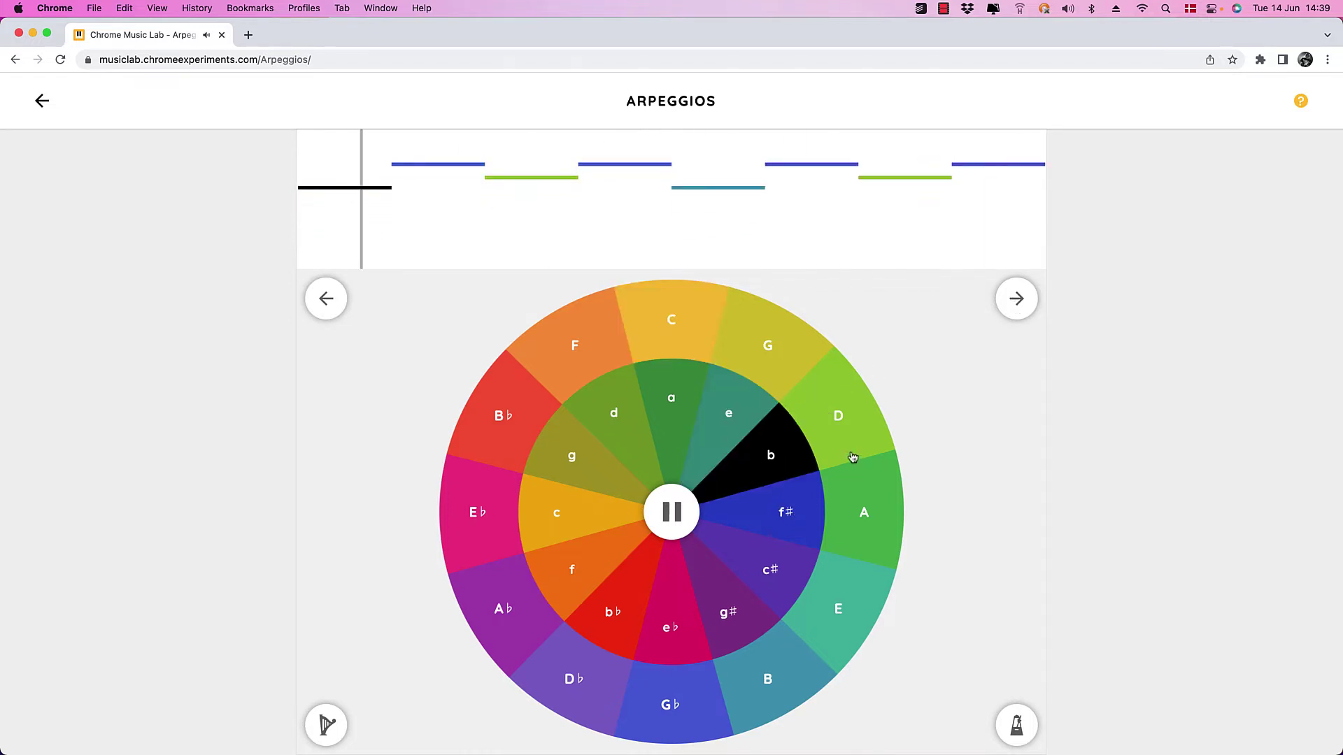
click(845, 430)
click(859, 523)
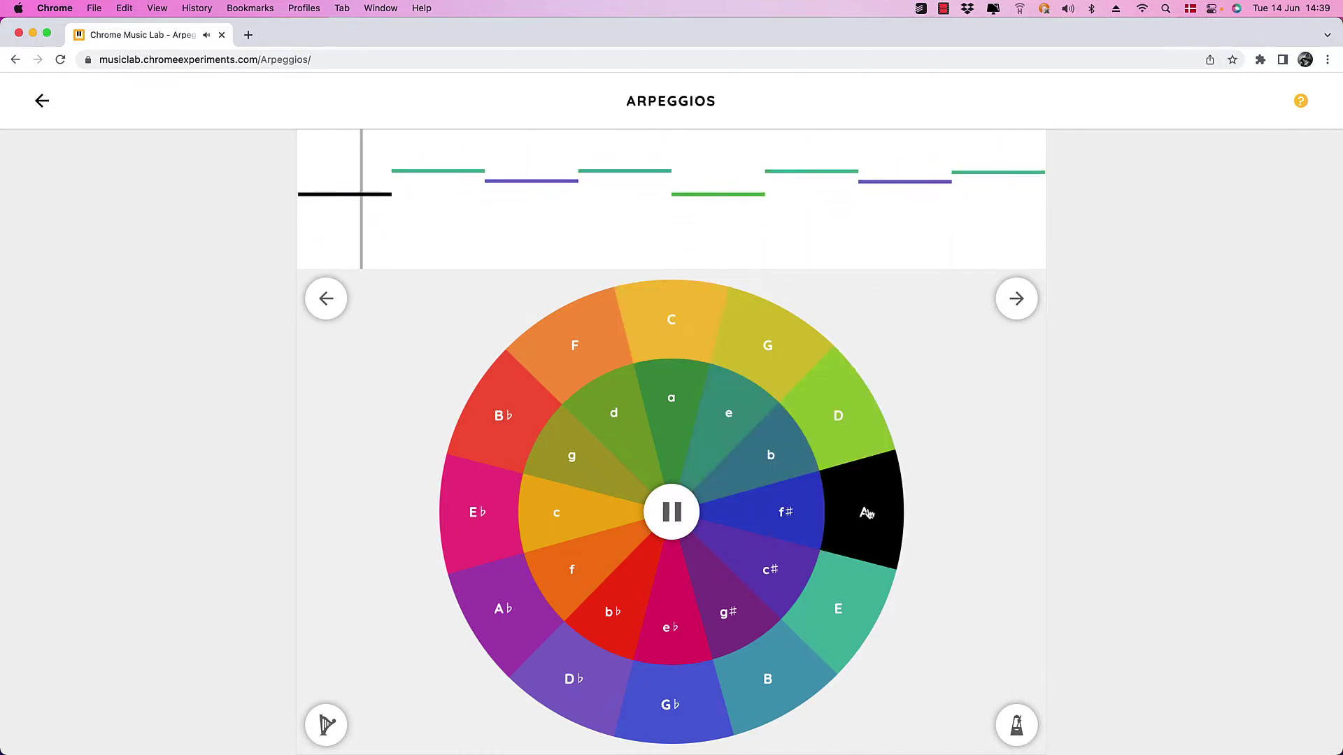
- Switch the arpeggio sound from harp to piano, set tempo 103, and return to the grid
click(339, 728)
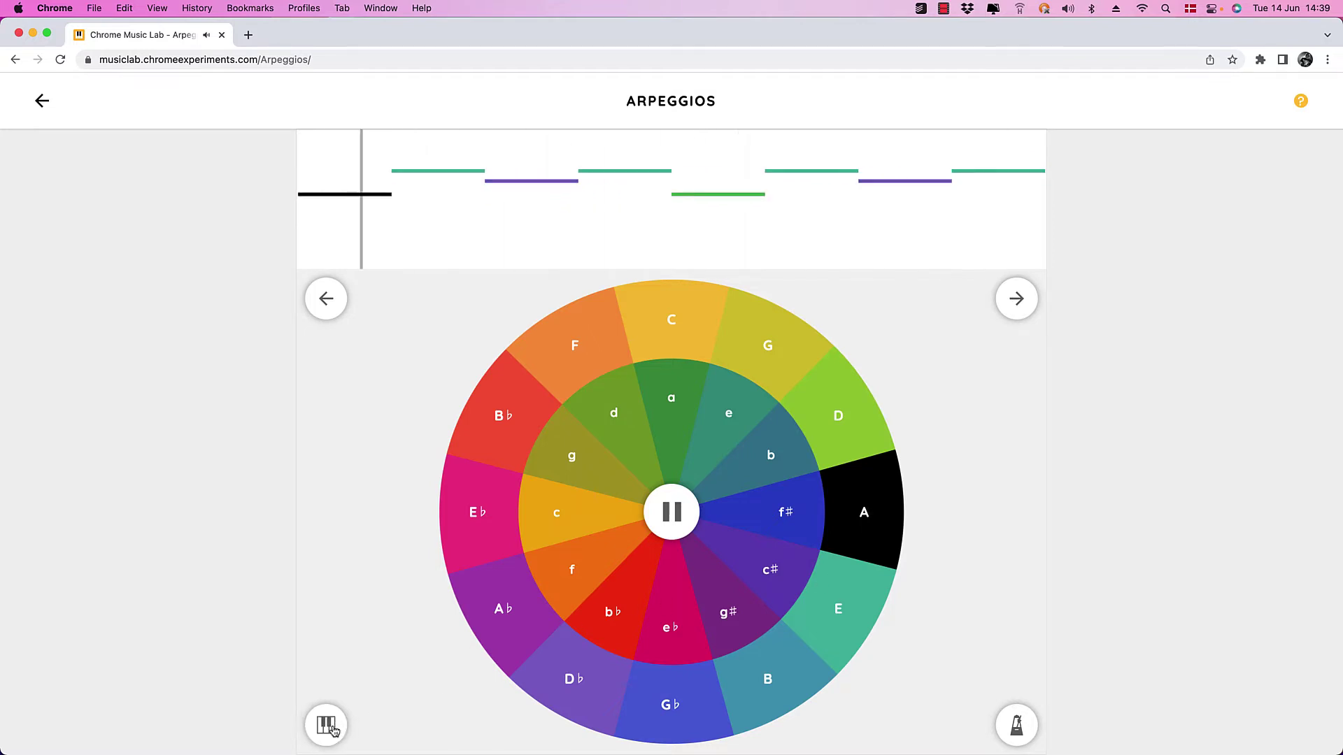
click(1017, 725)
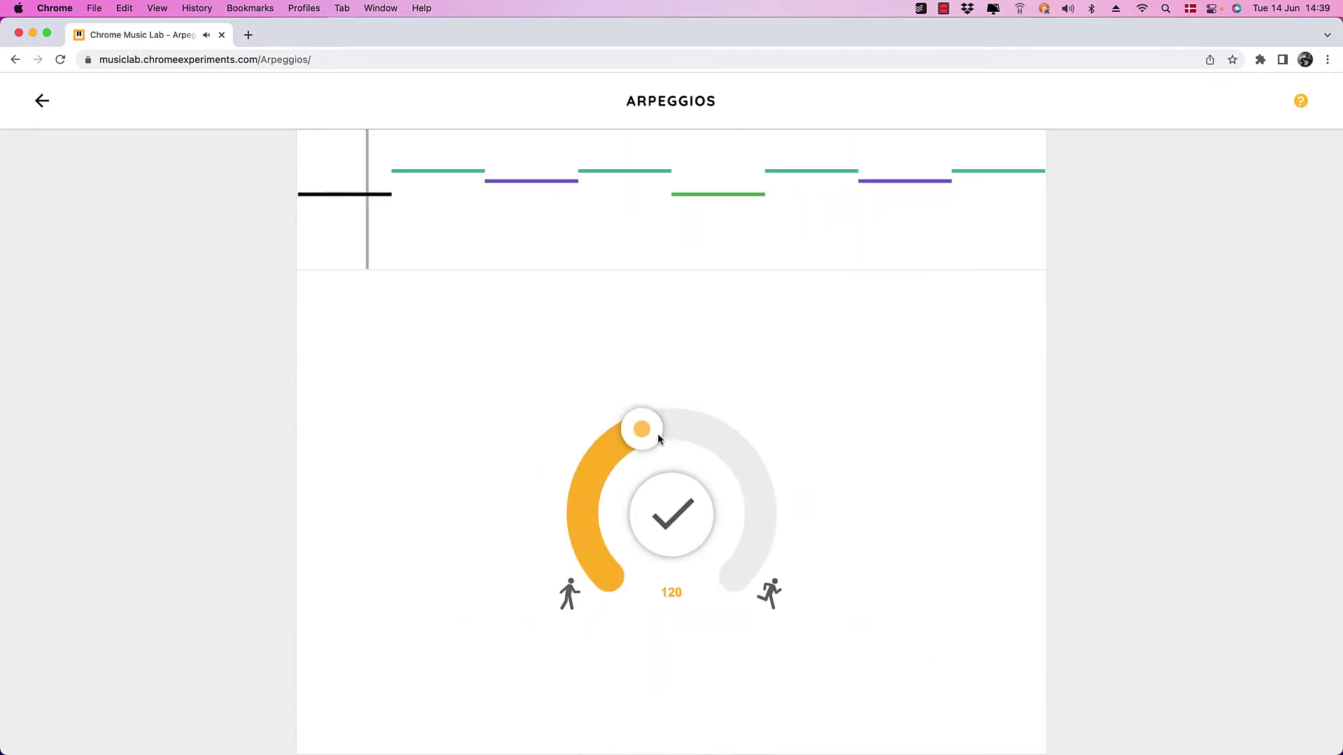
drag(649, 430, 599, 458)
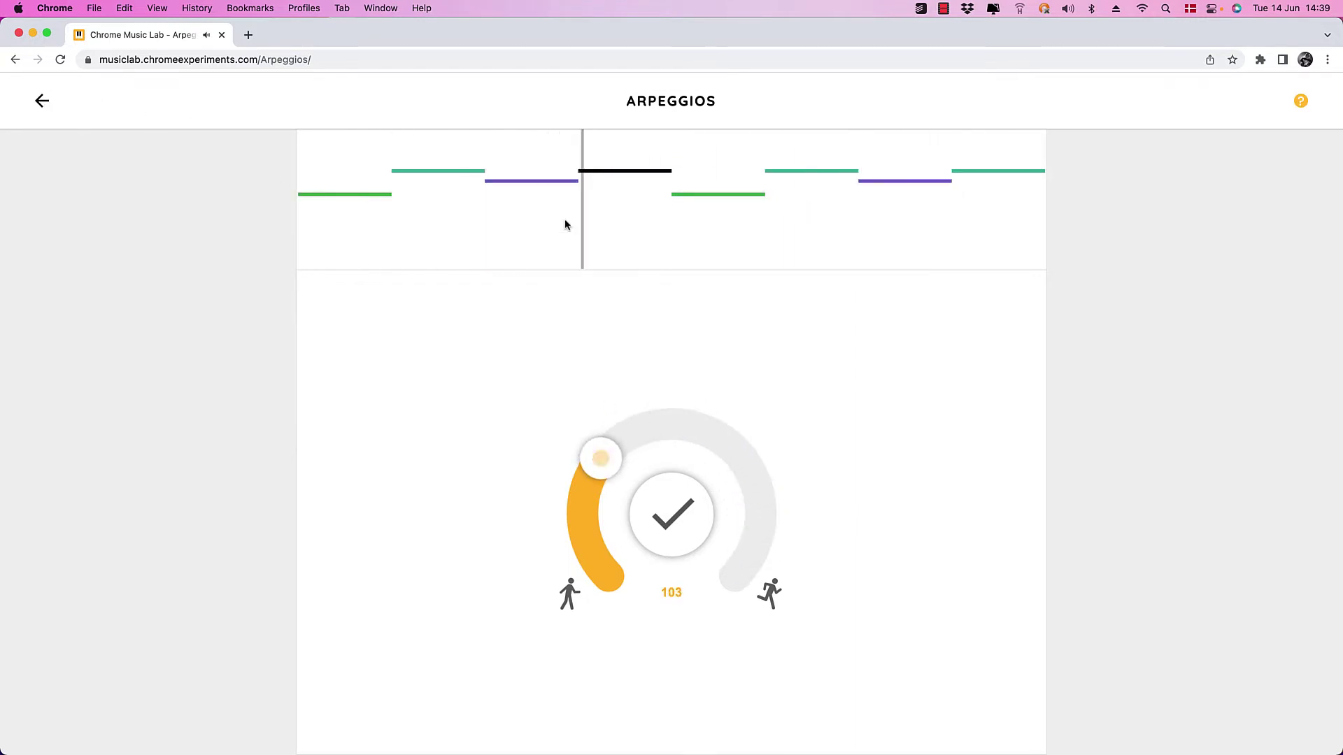
click(27, 102)
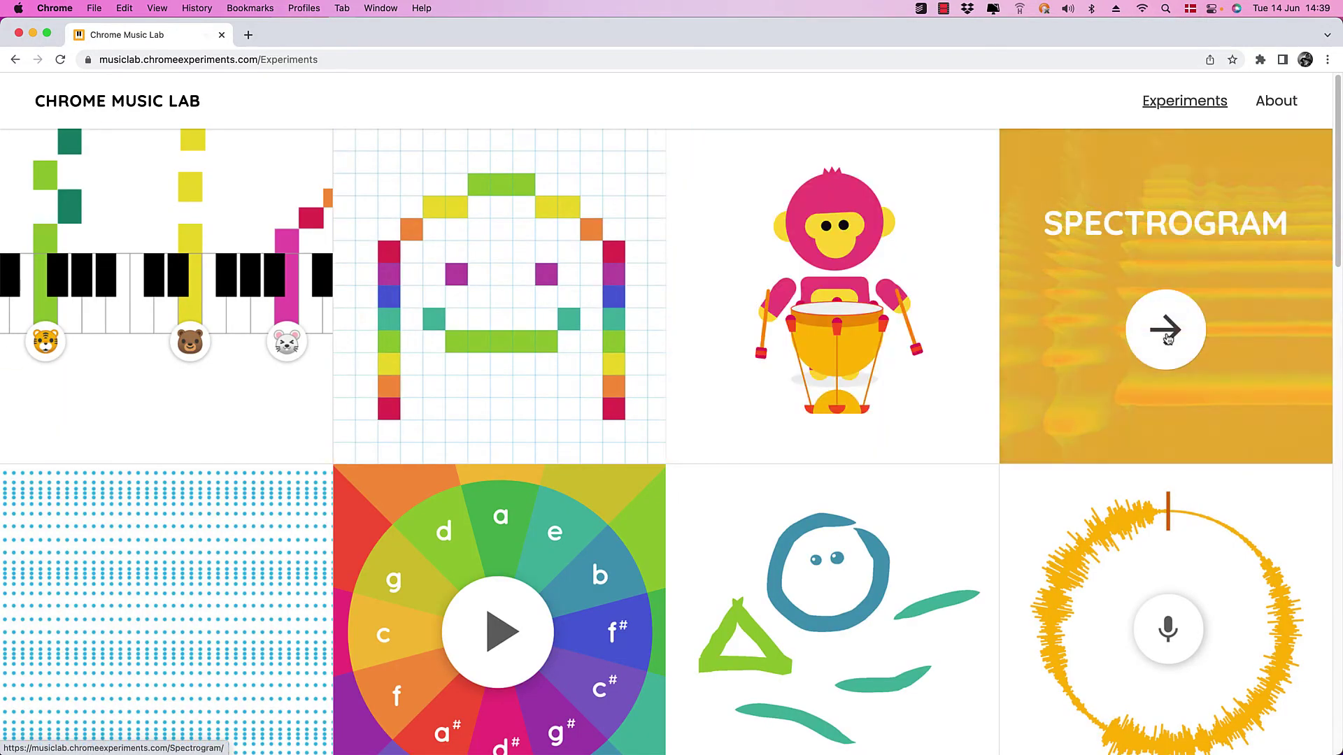
- Show live microphone input in Spectrogram, then play and stop the harp sample and go back
click(1172, 342)
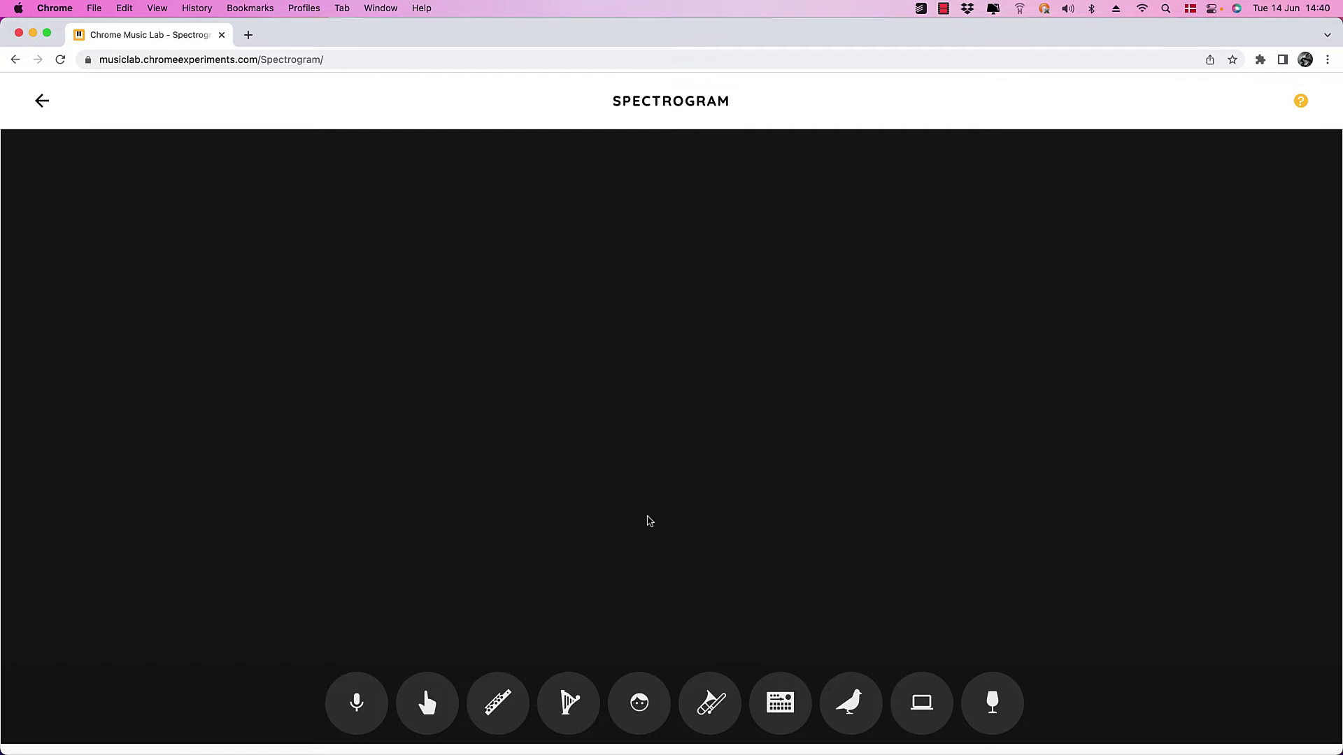
click(357, 710)
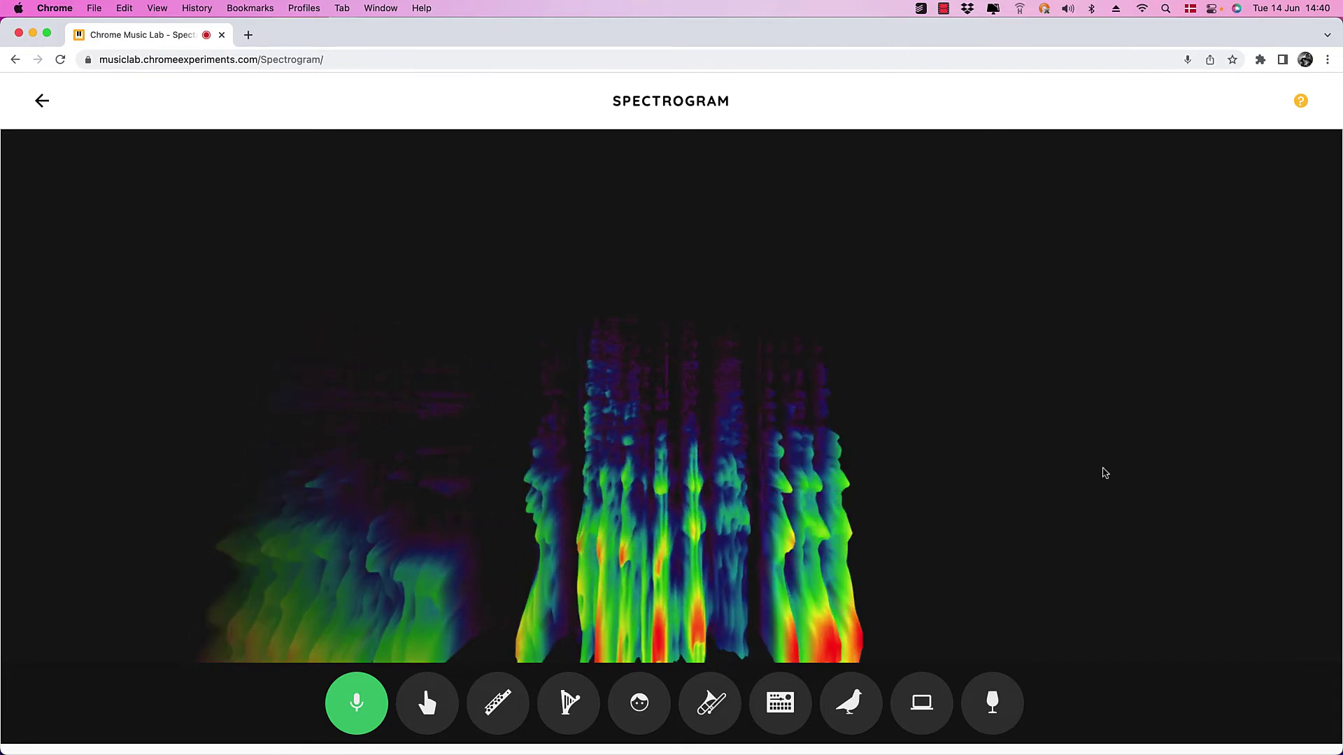
click(595, 717)
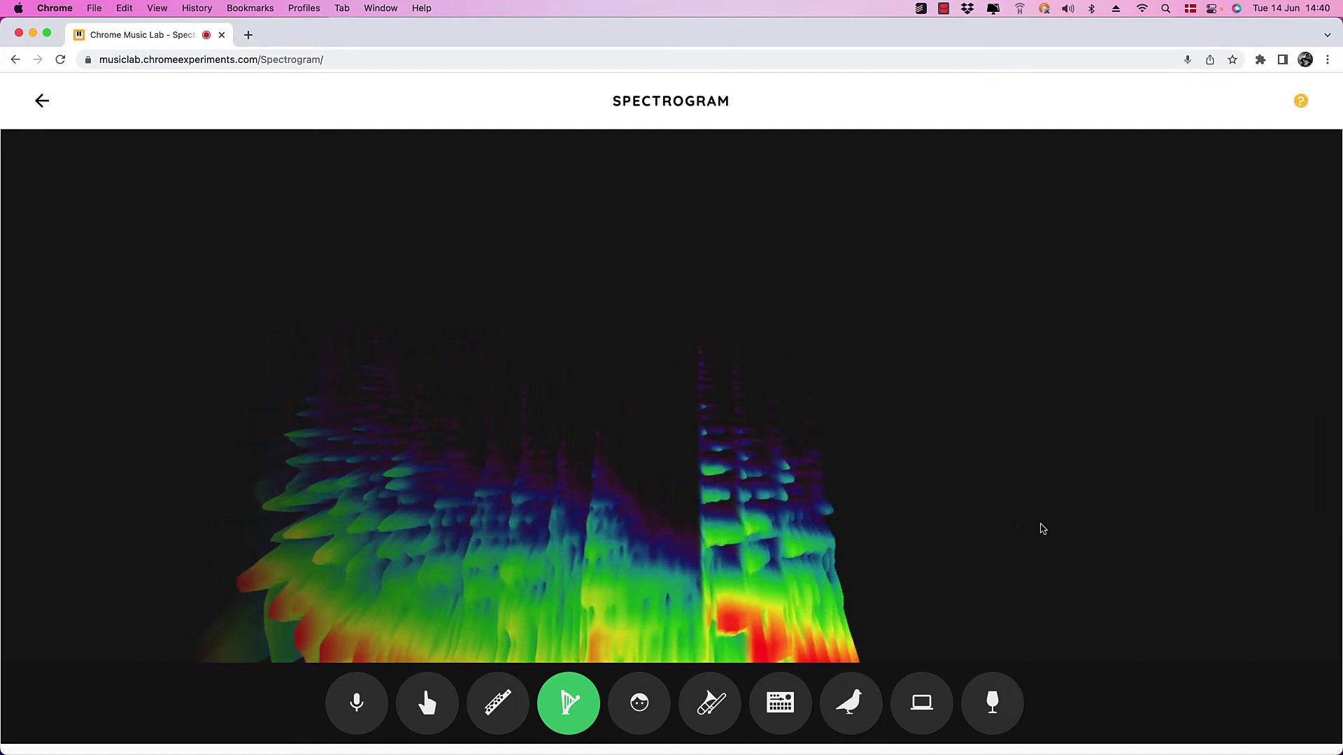
click(598, 707)
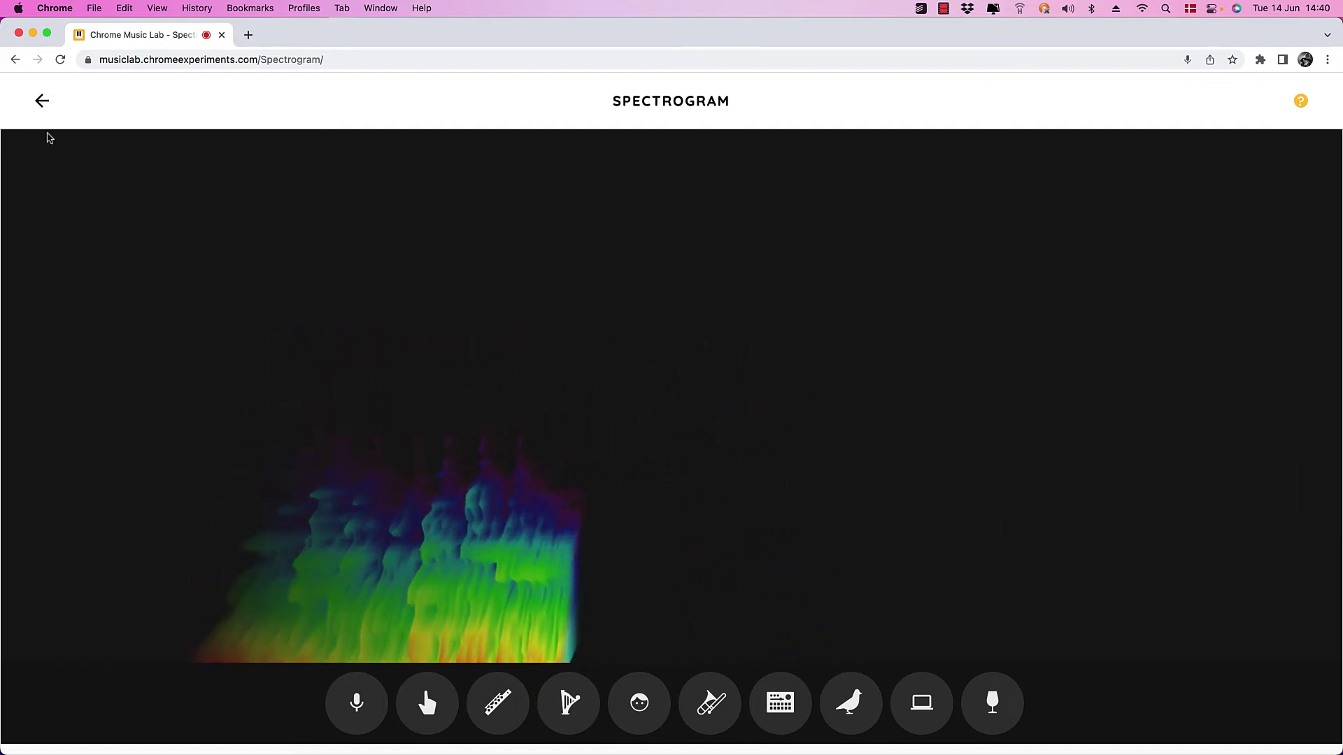
click(43, 104)
- In Melody Maker, place top-row notes in columns 1, 3, 5 and 7 and play them
scroll(587, 322, down, 9)
scroll(587, 322, down, 4)
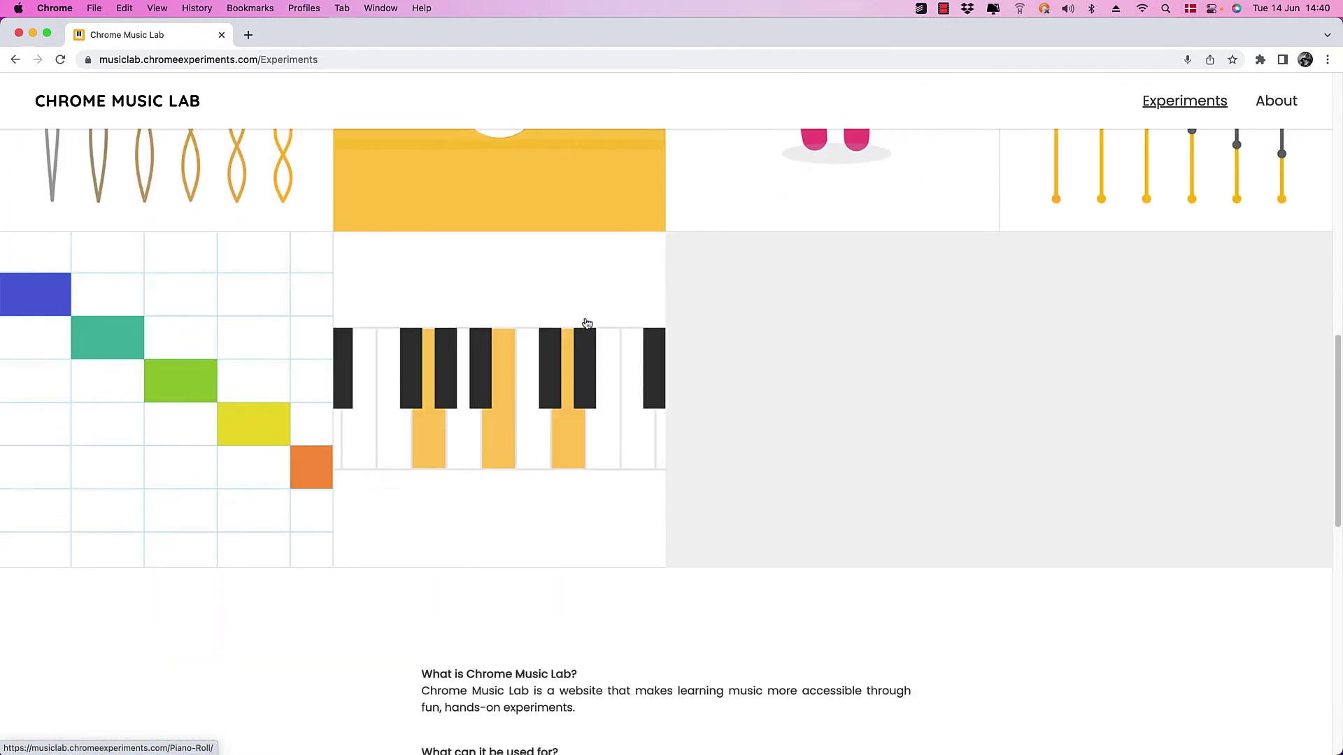
click(182, 438)
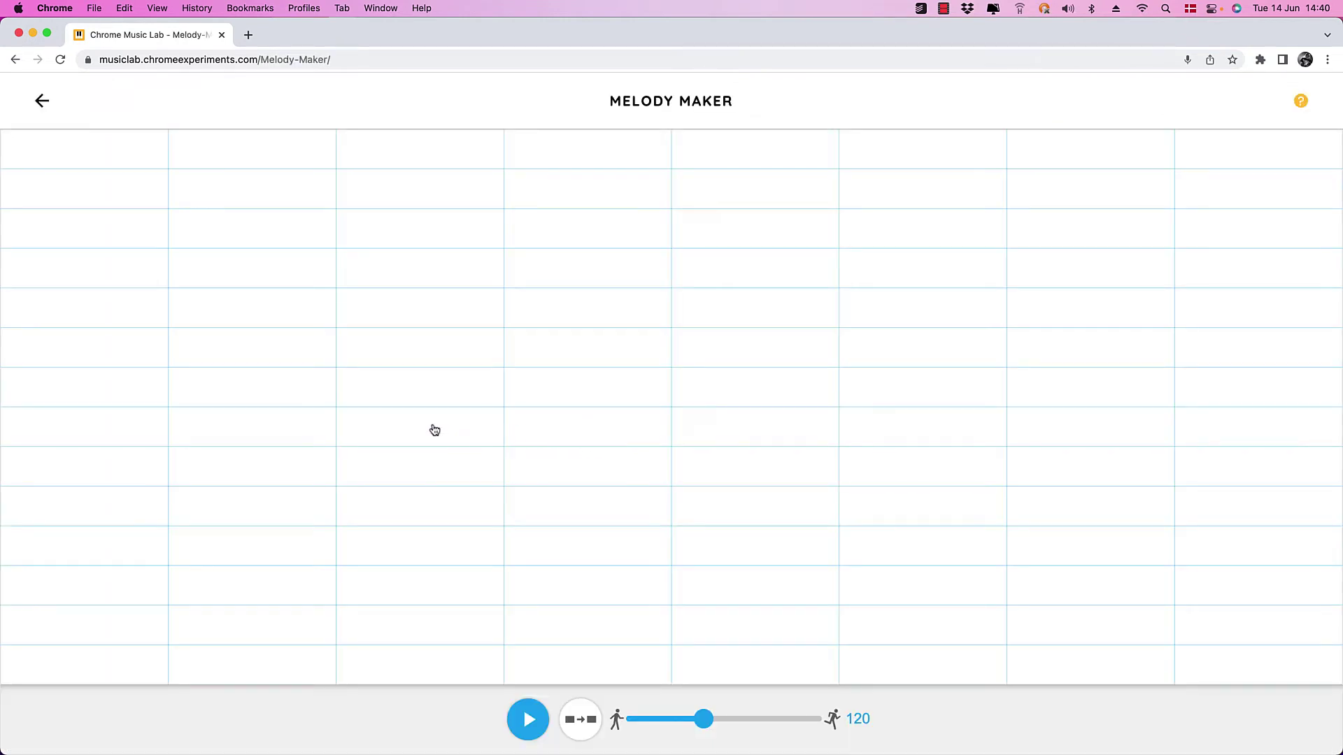
click(129, 159)
click(365, 167)
click(738, 161)
click(1035, 161)
click(526, 721)
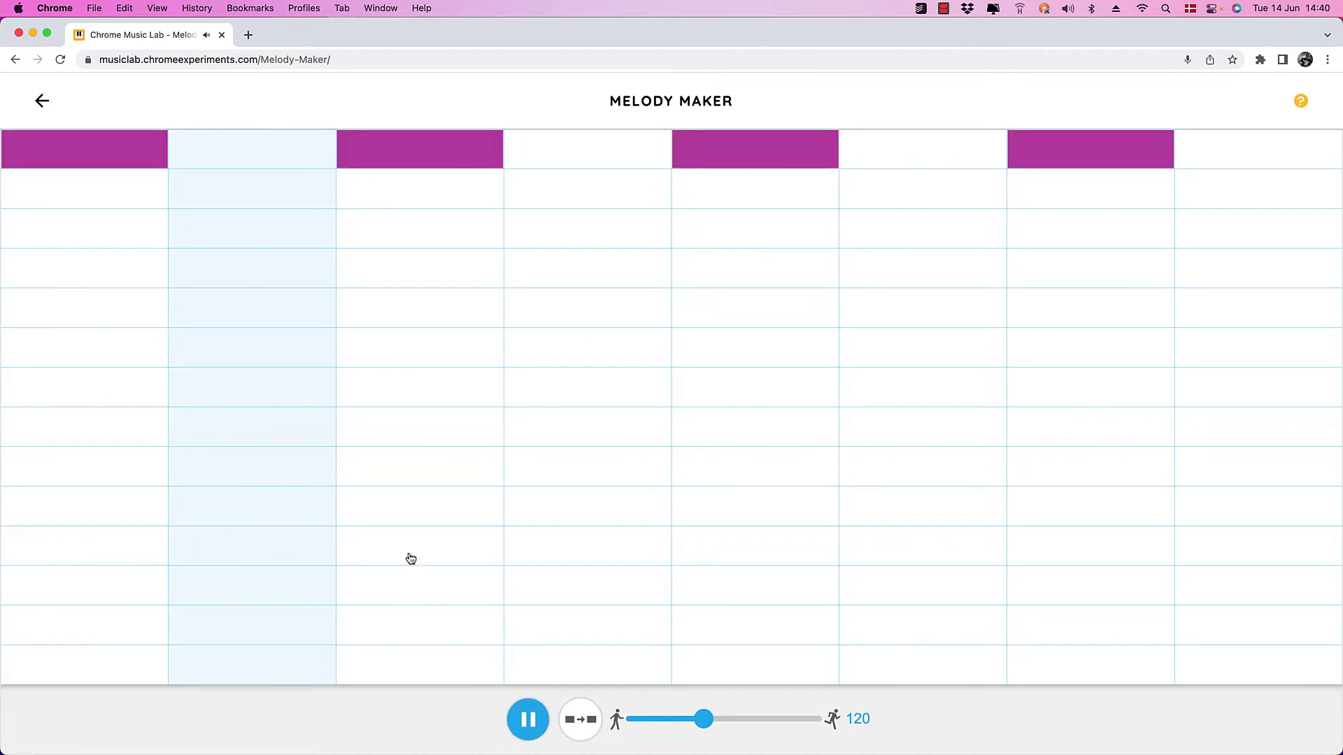
- Add three green second-row notes, drop columns 1 and 5 to lowest pitch, lengthen notes, and stop
click(220, 243)
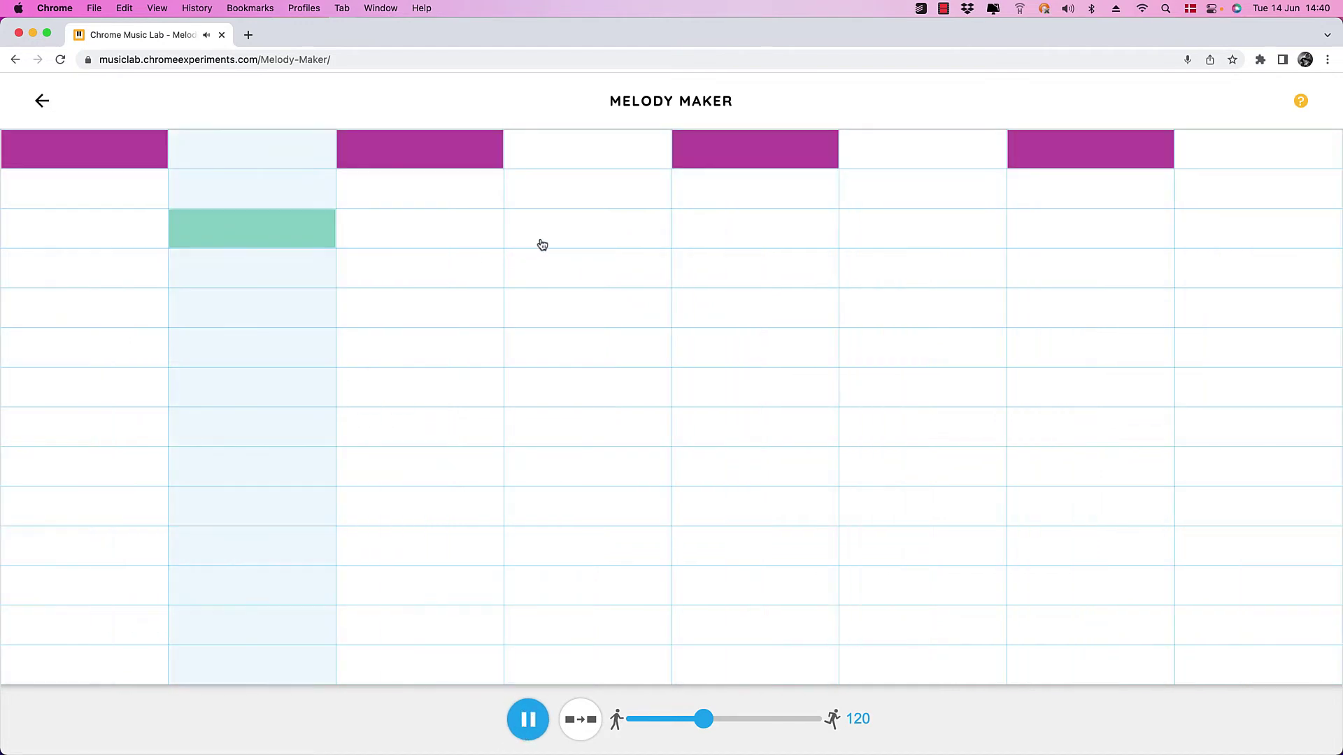
click(588, 240)
click(969, 241)
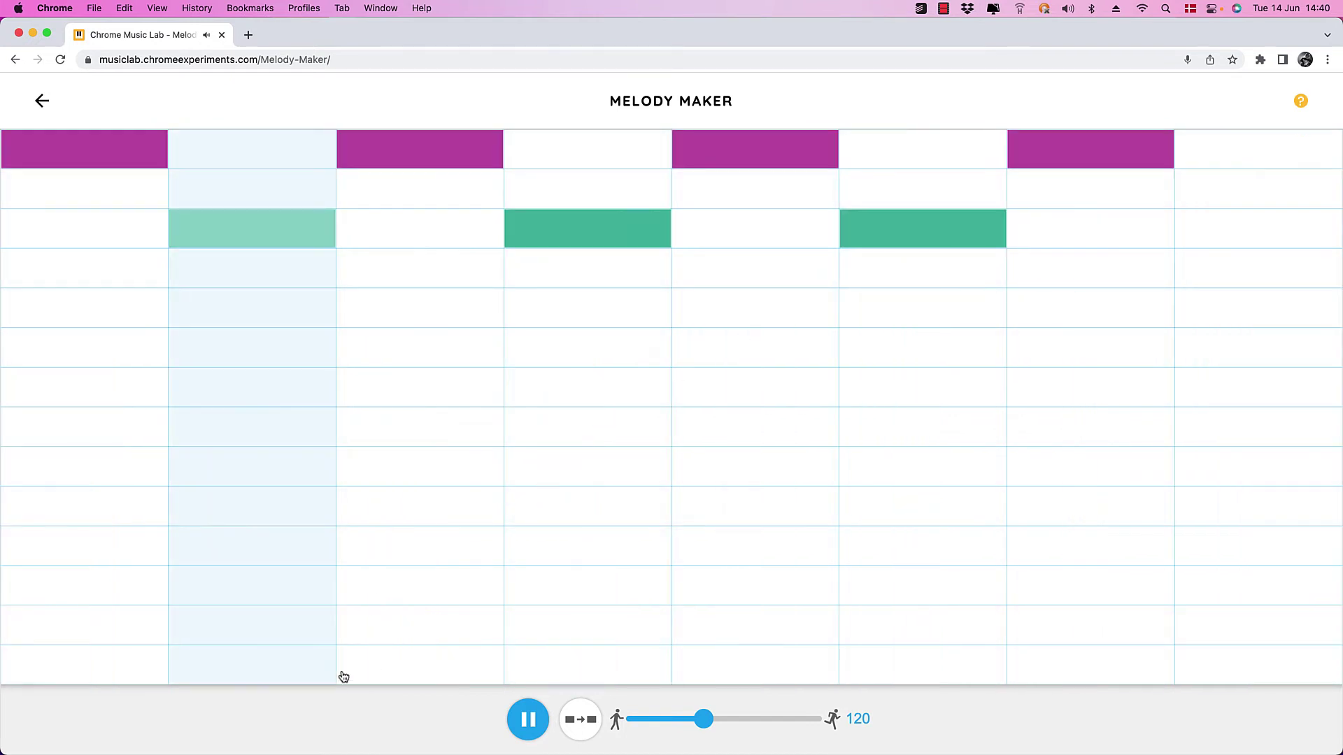
click(132, 674)
click(728, 673)
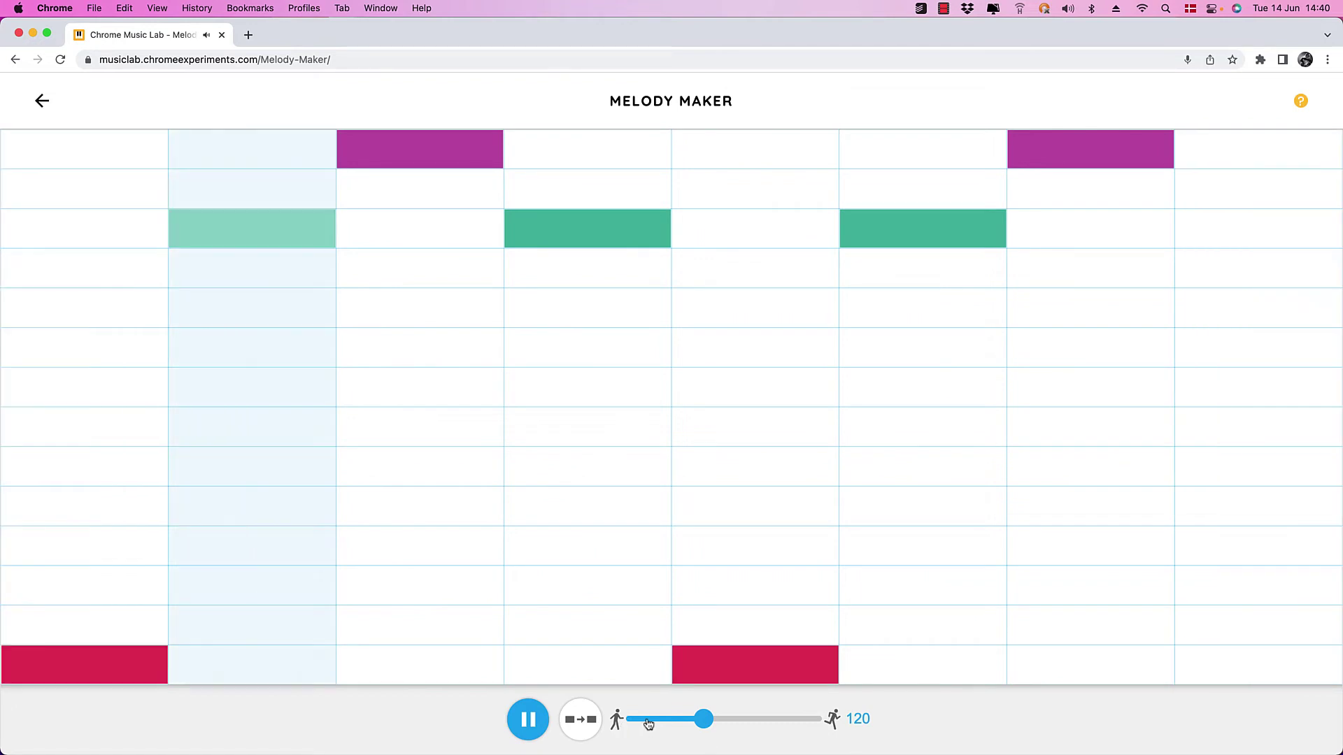
click(585, 721)
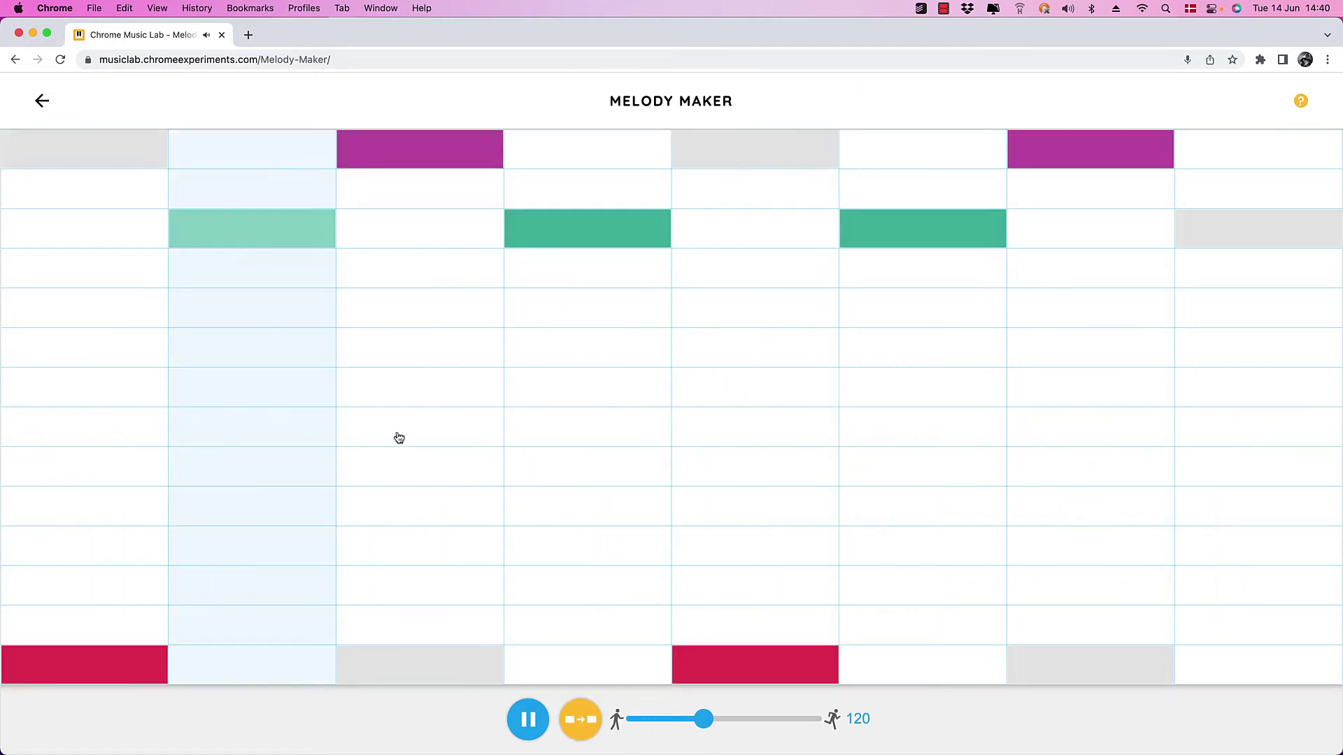
click(530, 728)
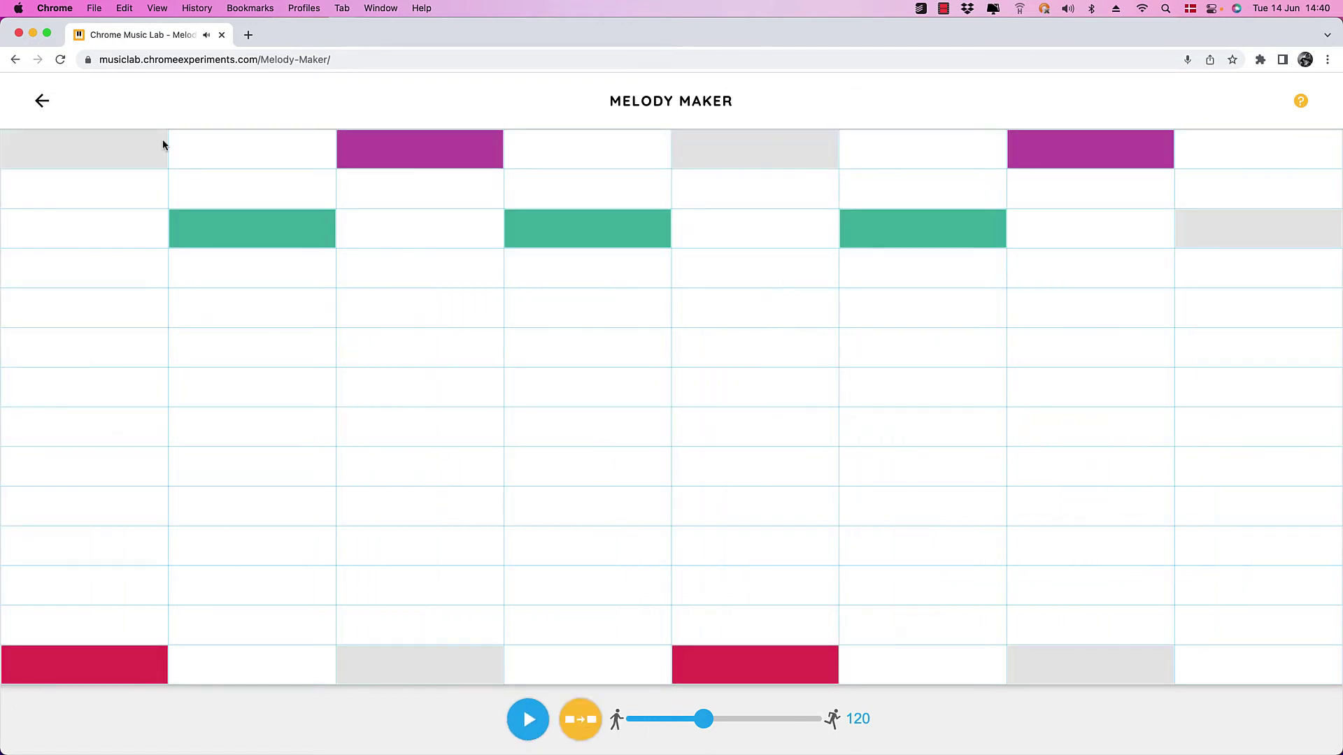
- Return to the experiments list and open Song Maker
click(43, 102)
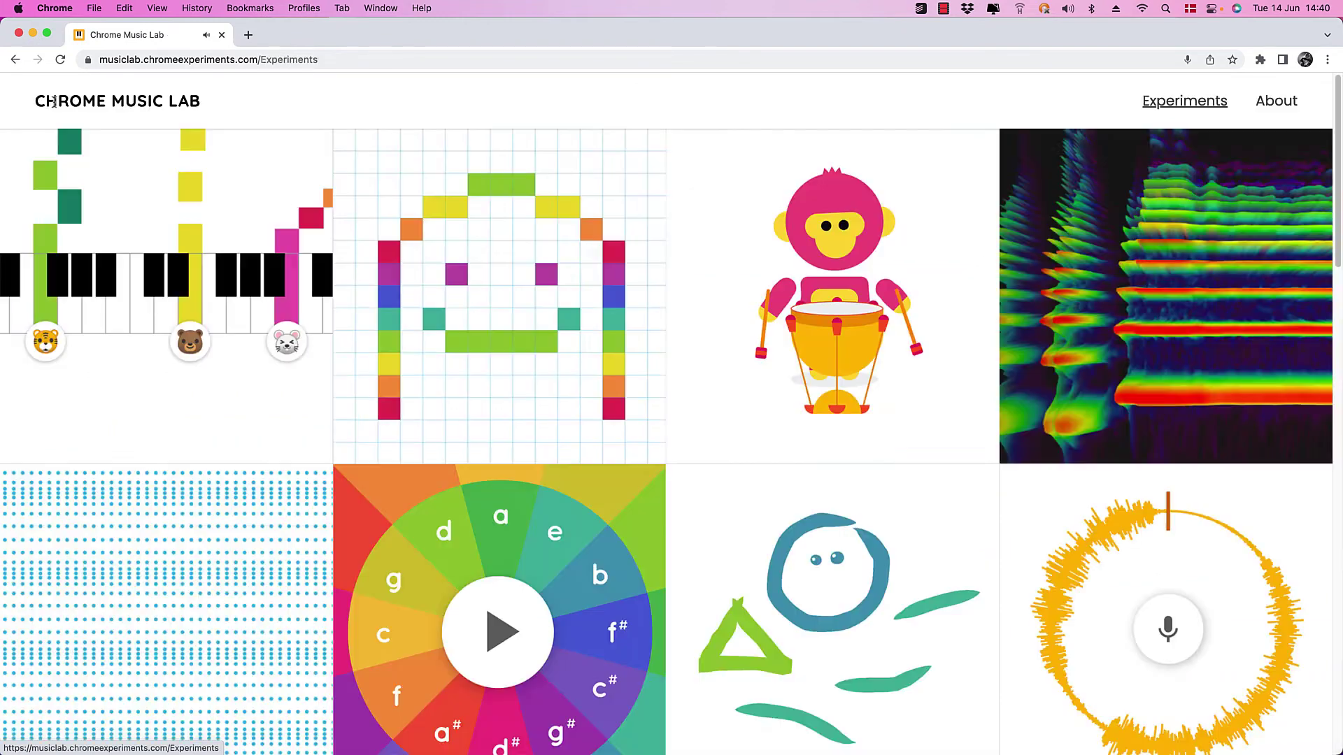
scroll(717, 445, down, 1)
scroll(711, 446, up, 1)
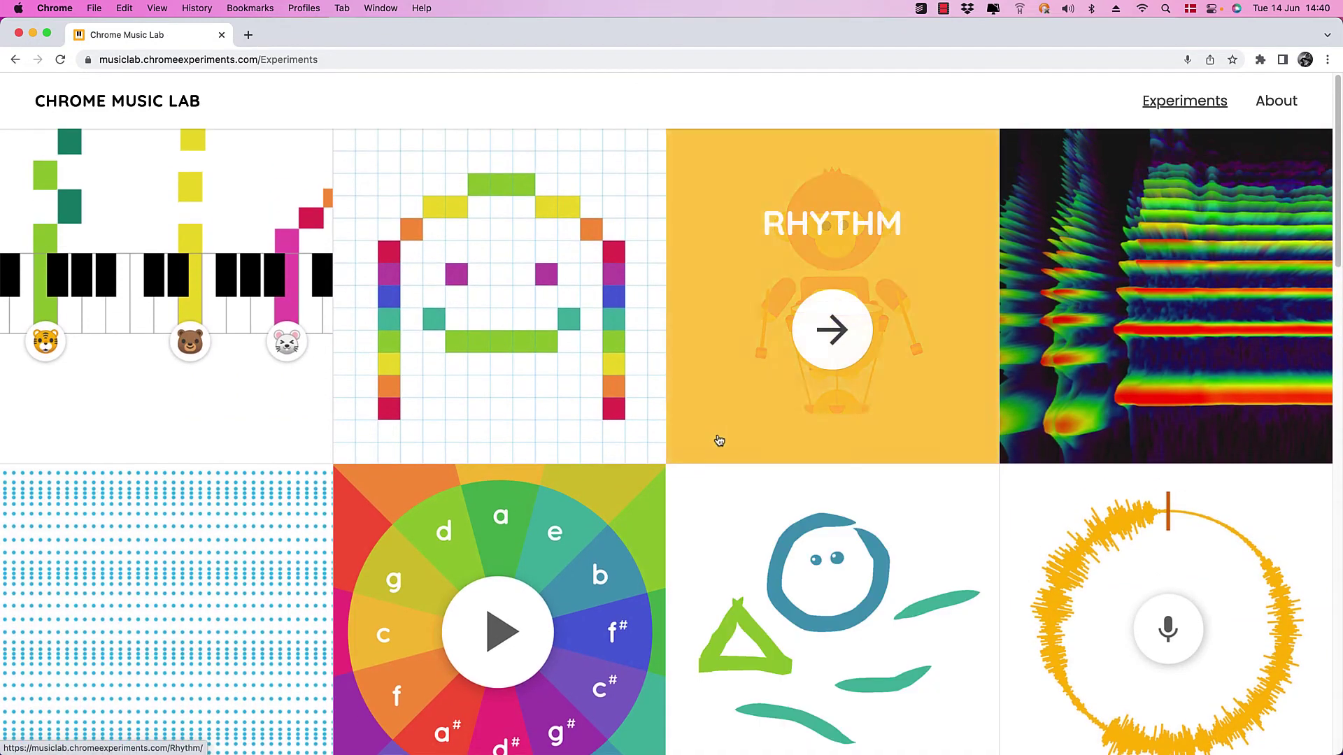
click(507, 345)
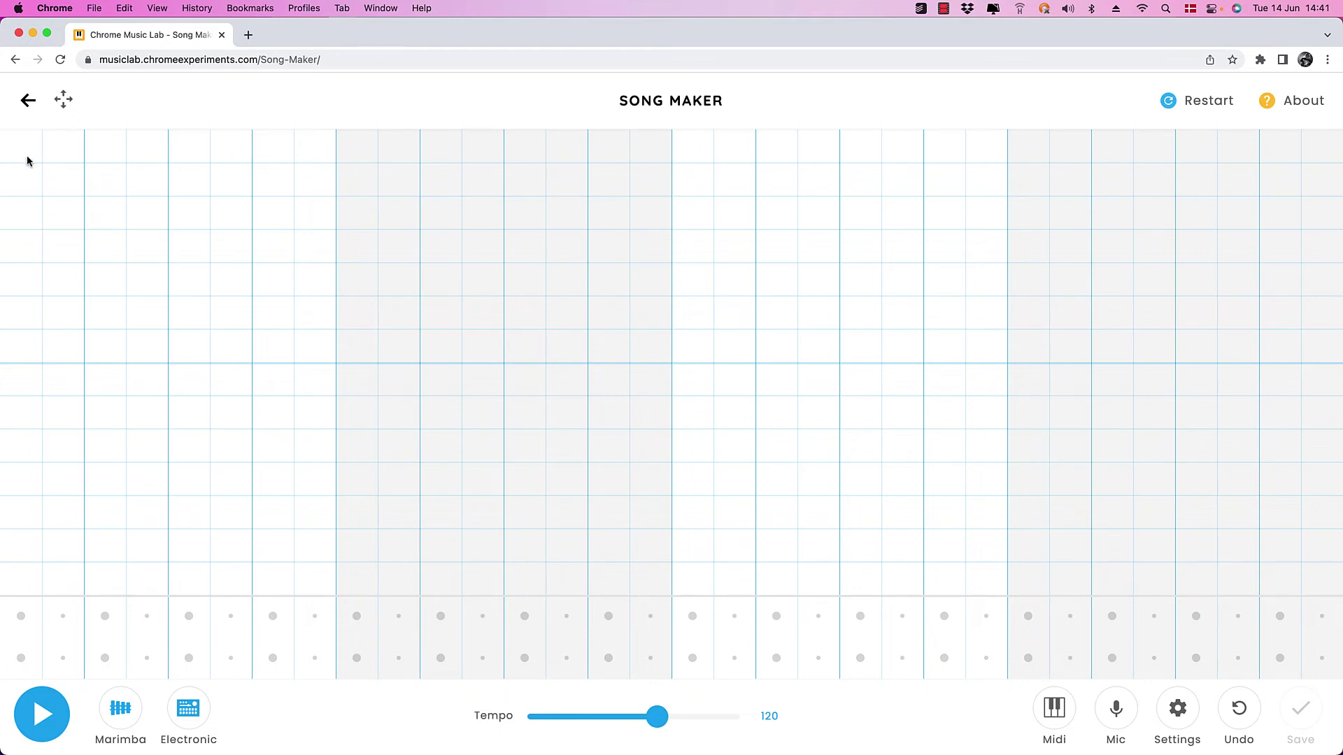
- Place four top-row notes and draw three multi-step notes in the song grid
click(27, 157)
click(343, 150)
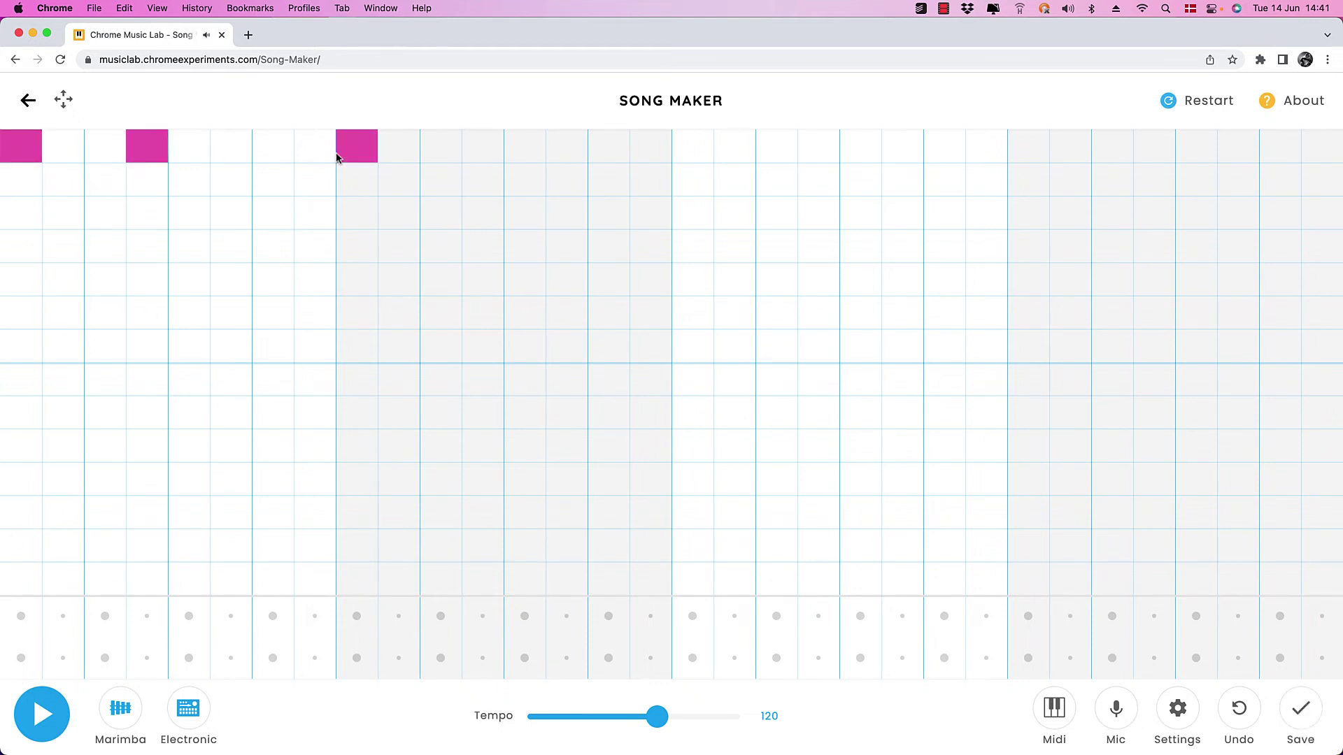
click(560, 150)
click(899, 150)
drag(871, 346, 808, 347)
drag(494, 378, 388, 378)
drag(178, 312, 241, 312)
- Add green, yellow and purple notes across the middle and end of the song
click(567, 246)
click(651, 246)
click(650, 280)
click(651, 512)
click(860, 512)
click(986, 478)
click(1028, 412)
- Play the song, switch percussion from Electronic to Blocks, and play it again
click(42, 717)
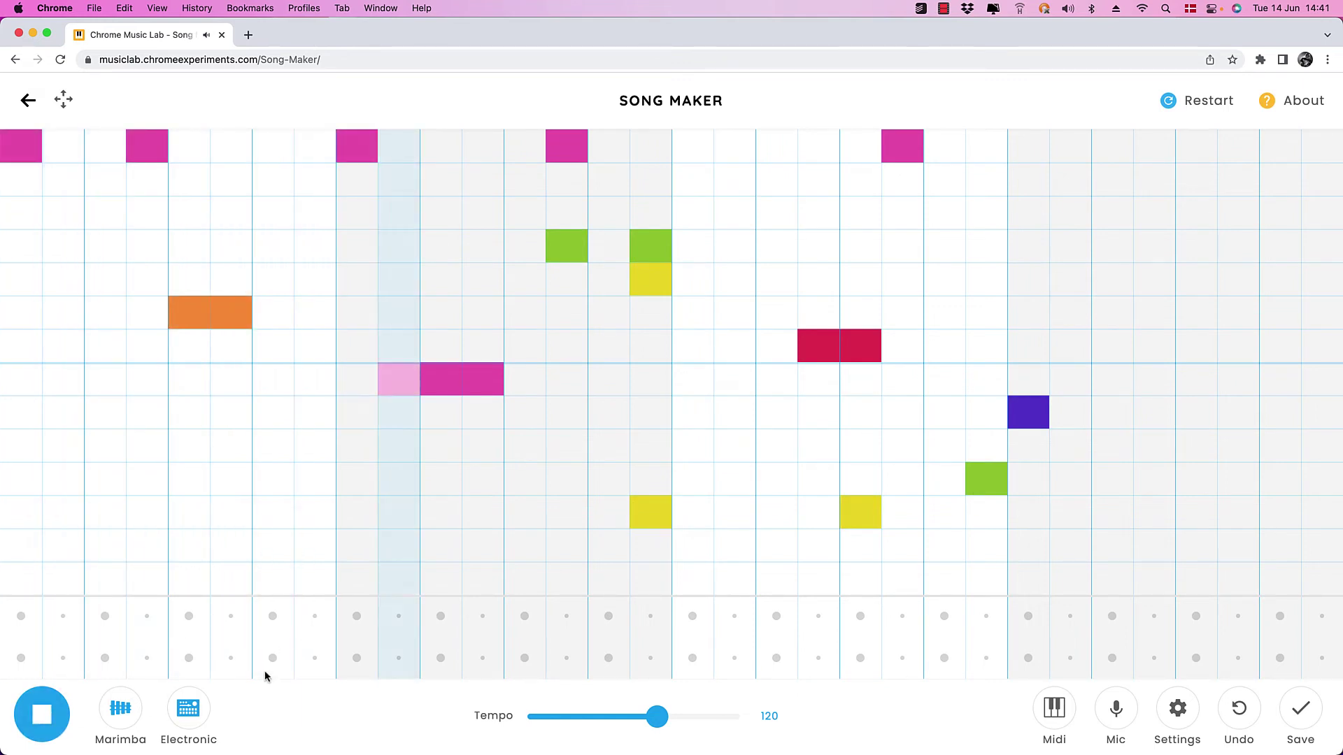
key(space)
click(188, 719)
click(53, 715)
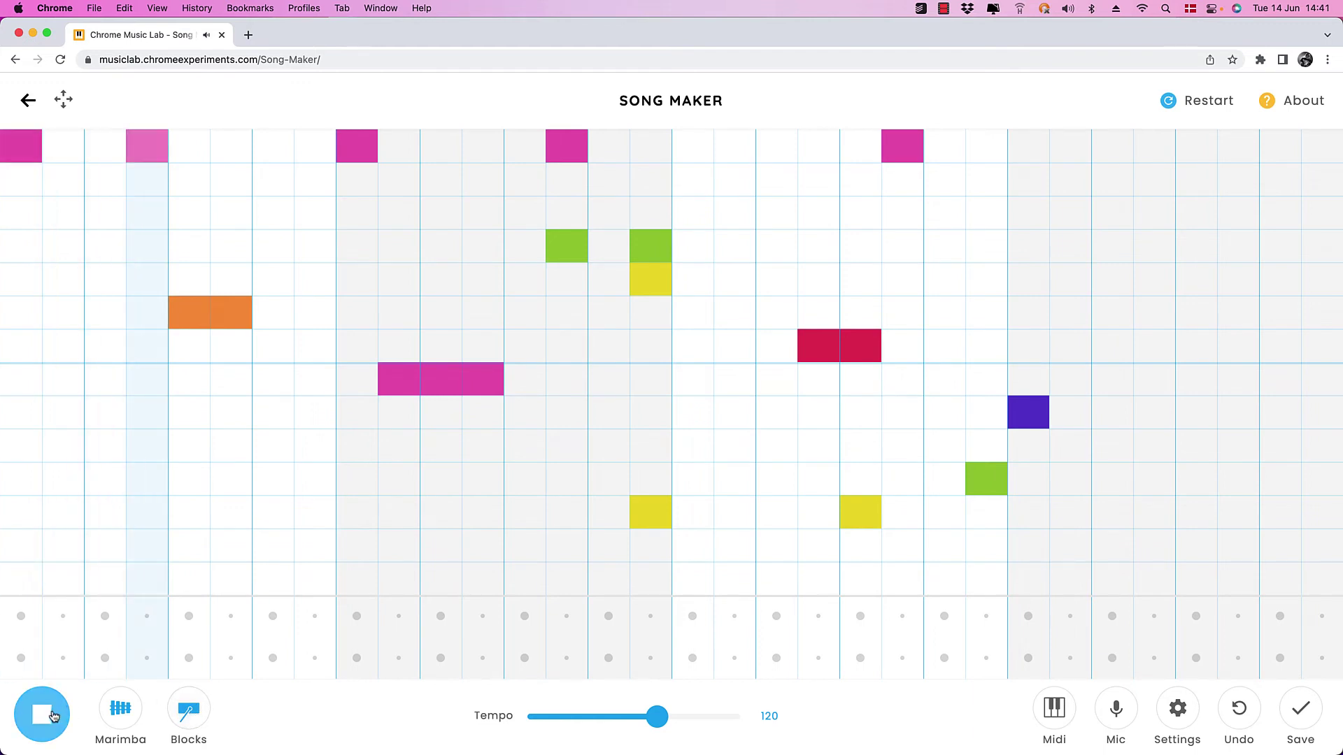
click(54, 715)
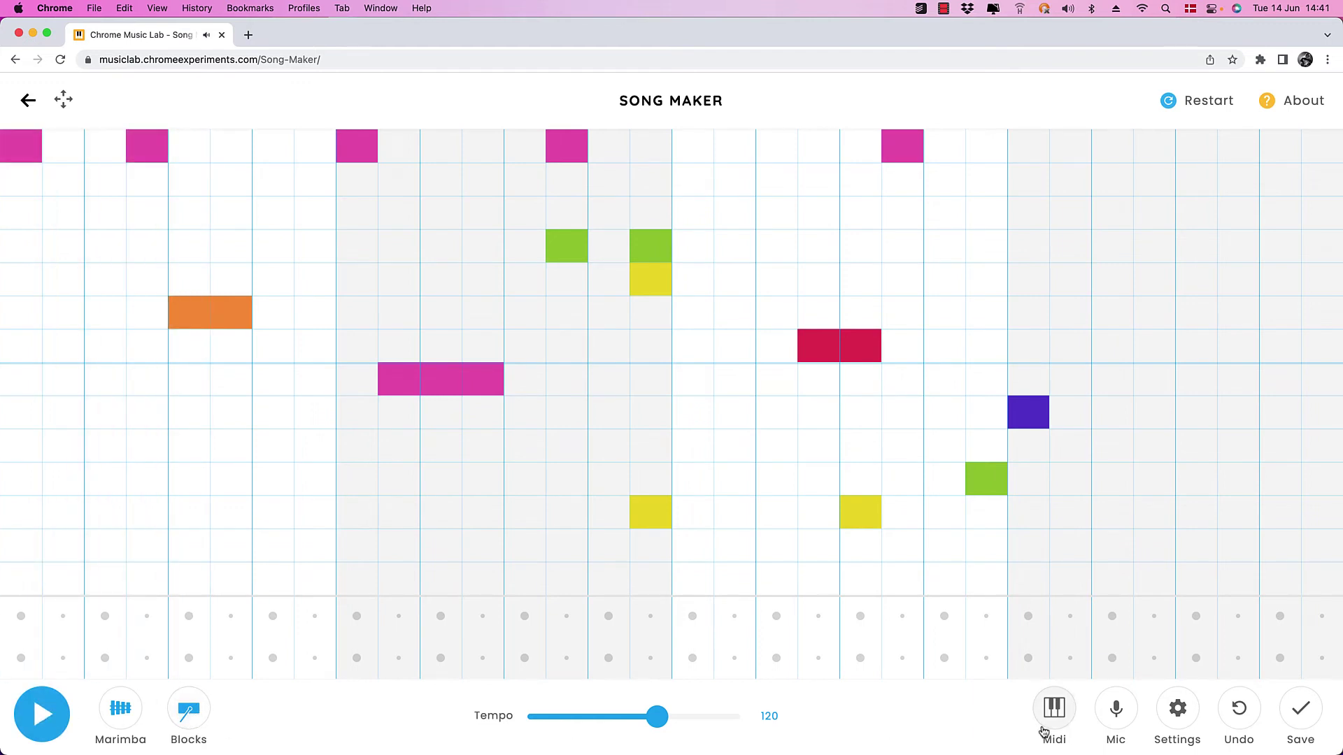
- Leave Song Maker without saving and play the E-G-B-D chord twice on Shared Piano
click(21, 102)
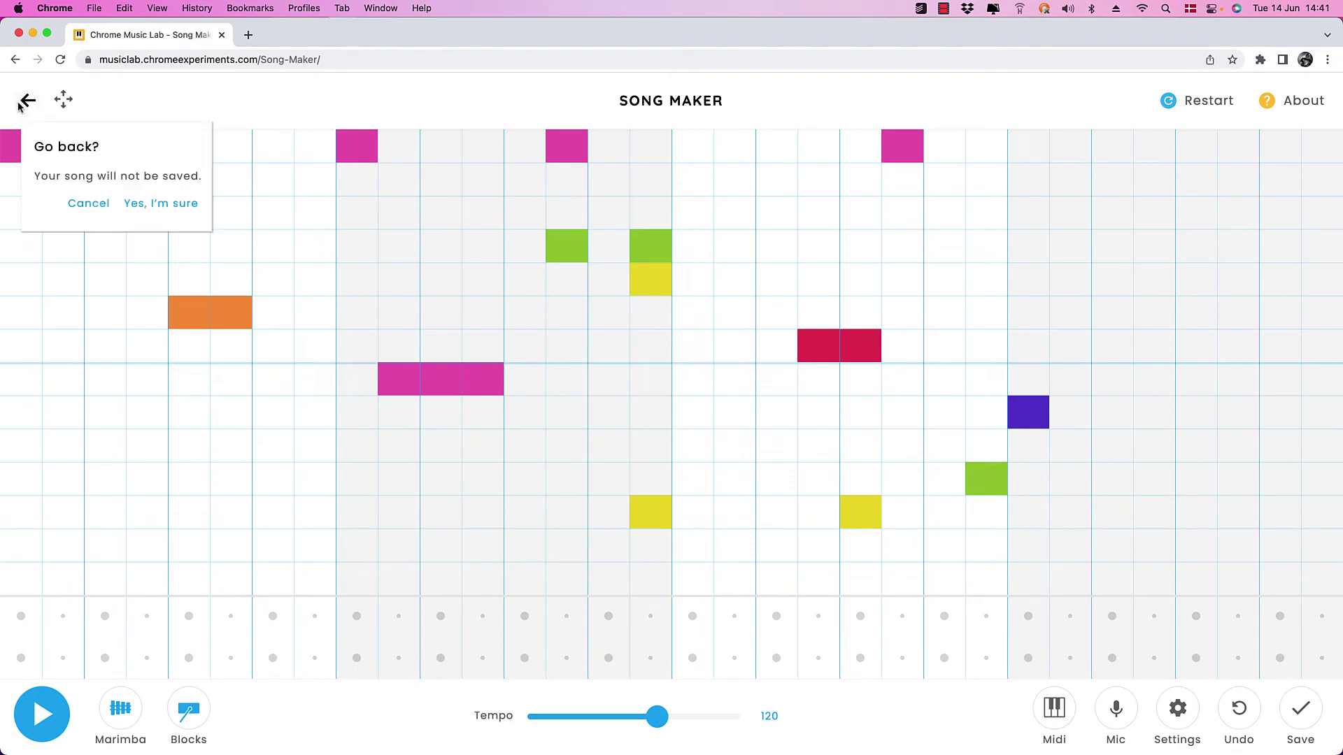
click(178, 208)
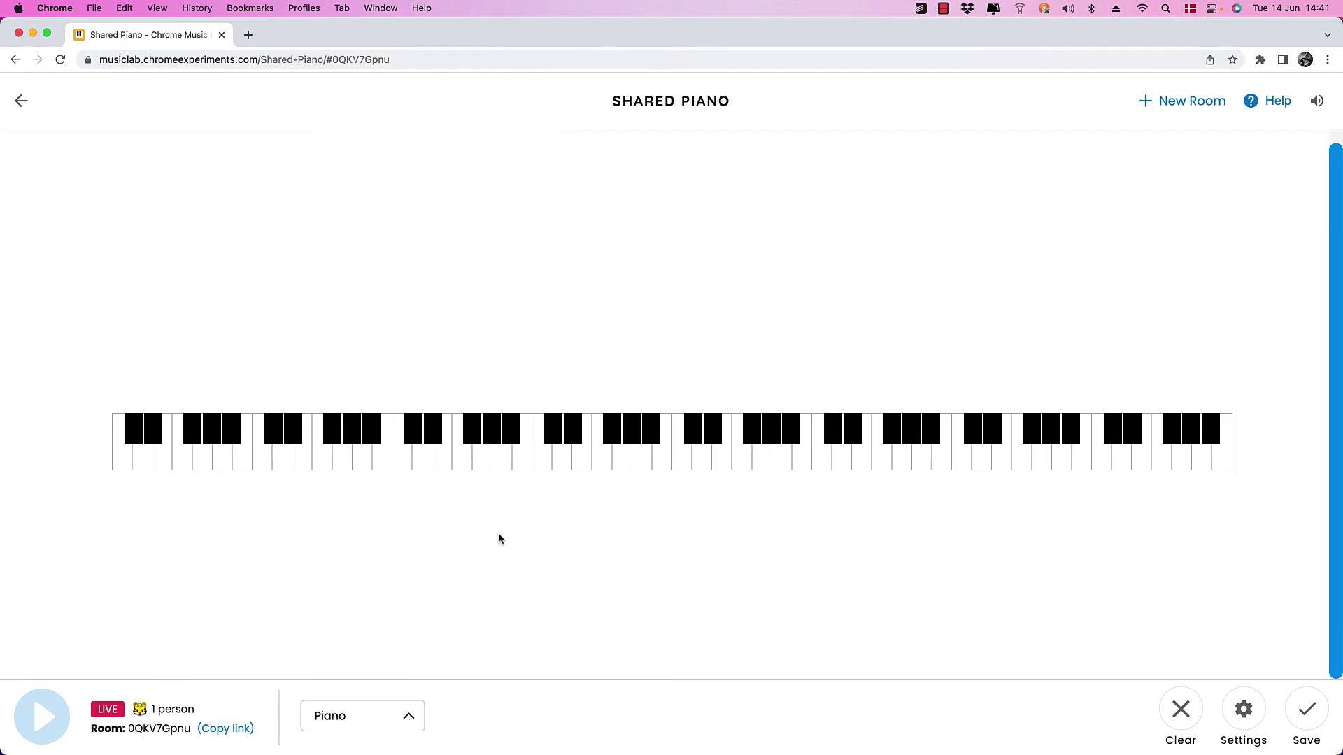
key(g)
key(j)
key(l)
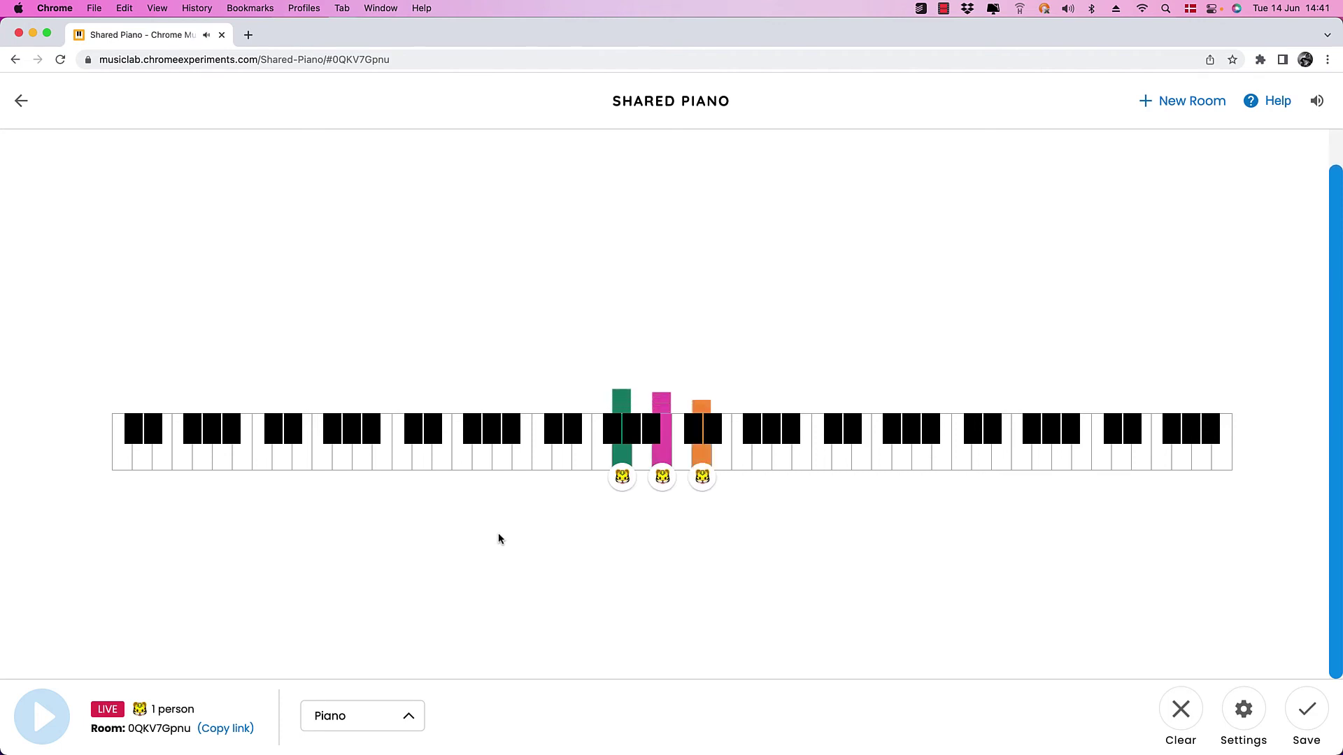
key(d)
key(d)
key(g)
key(j)
key(l)
- Play the F-A-C-E chord twice, then hold the G-B-D-F chord
key(f)
key(h)
key(k)
key(semicolon)
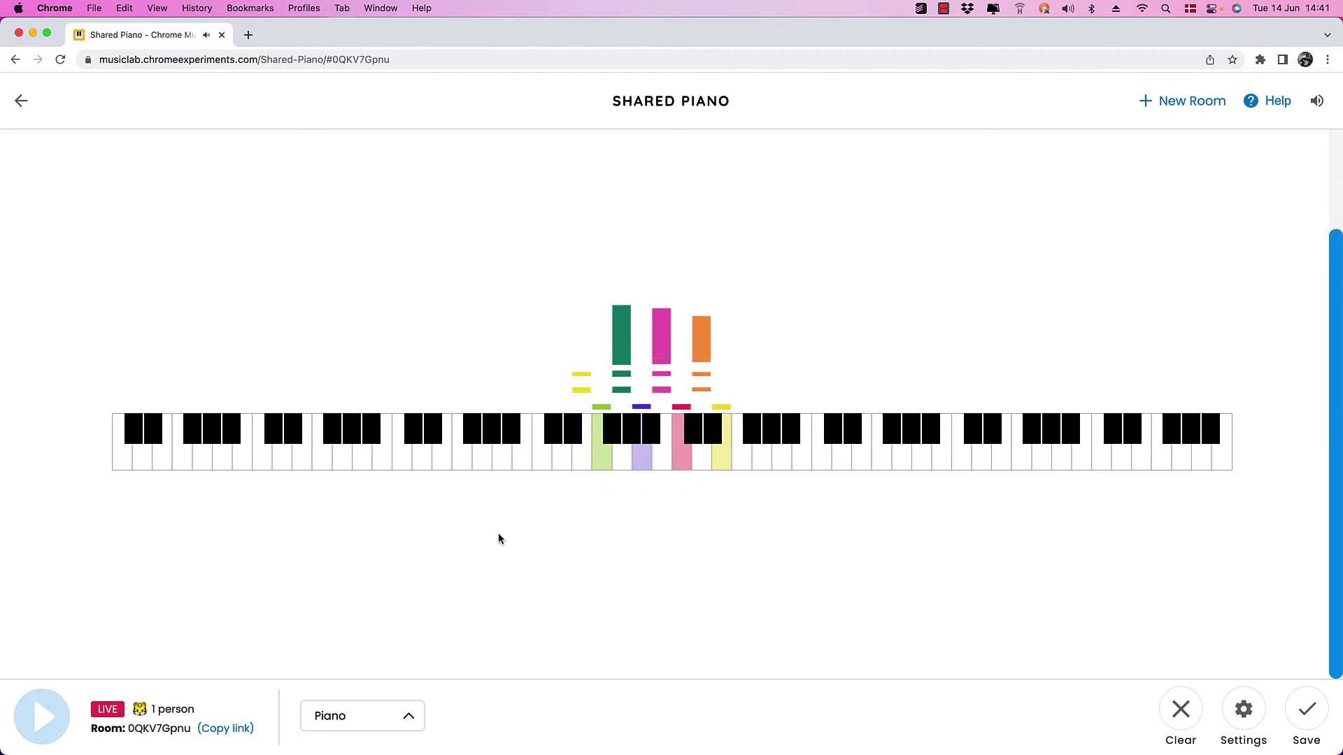
key(f)
key(h)
key(k)
key(semicolon)
key(g)
key(j)
key(l)
key(apostrophe)
key(apostrophe)
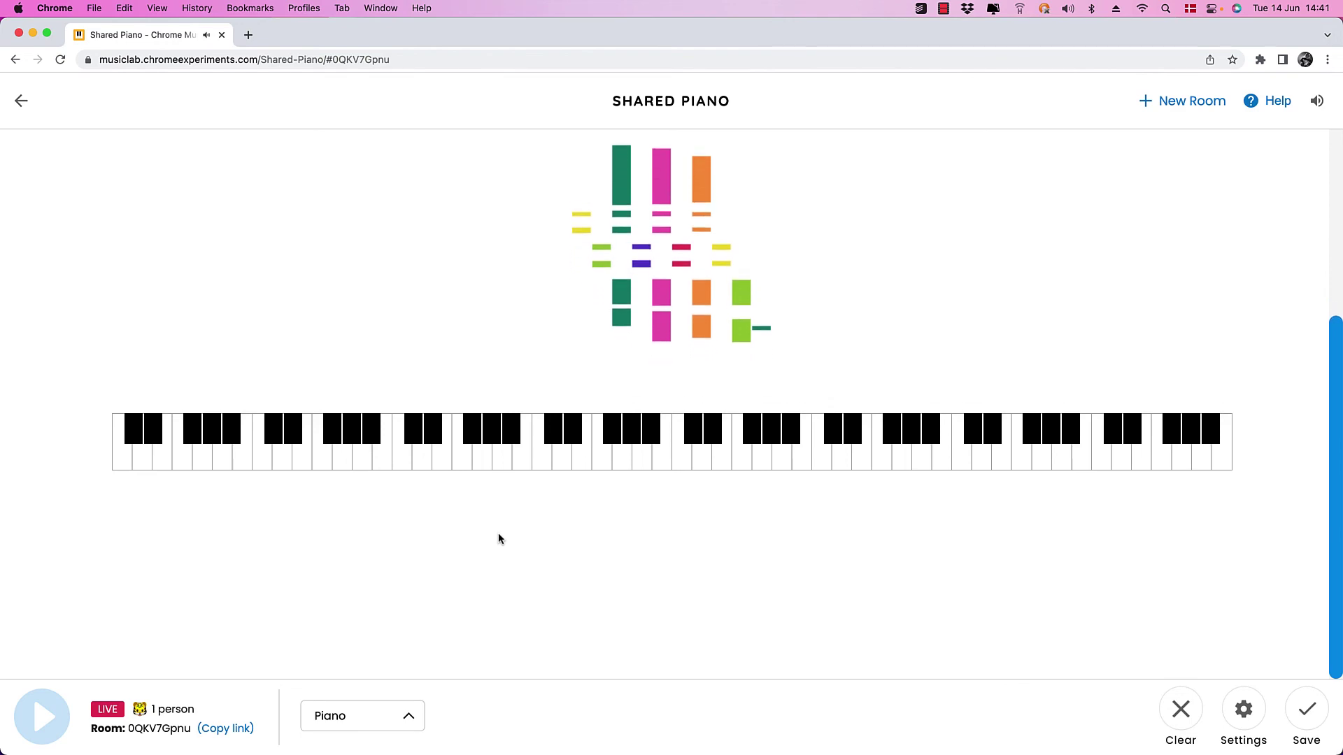
- Leave the Shared Piano room for the Chrome Music Lab Experiments grid
click(22, 102)
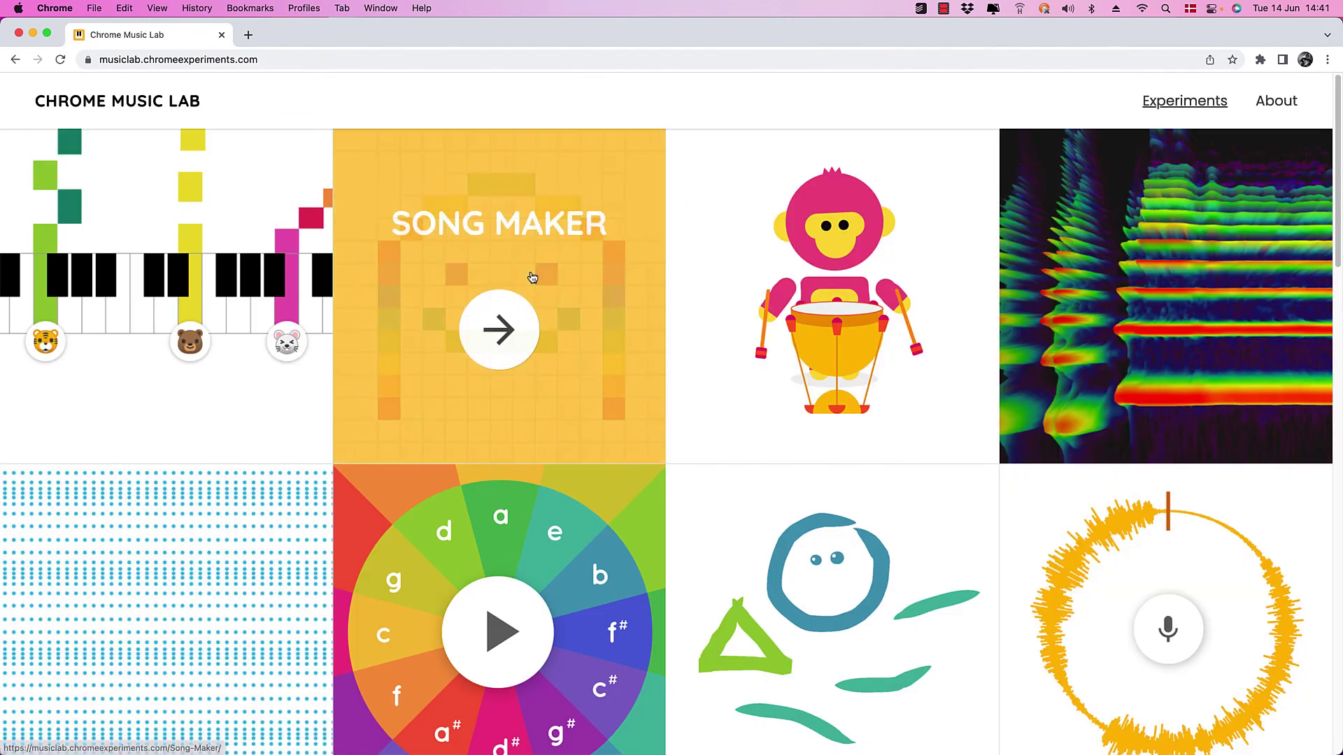